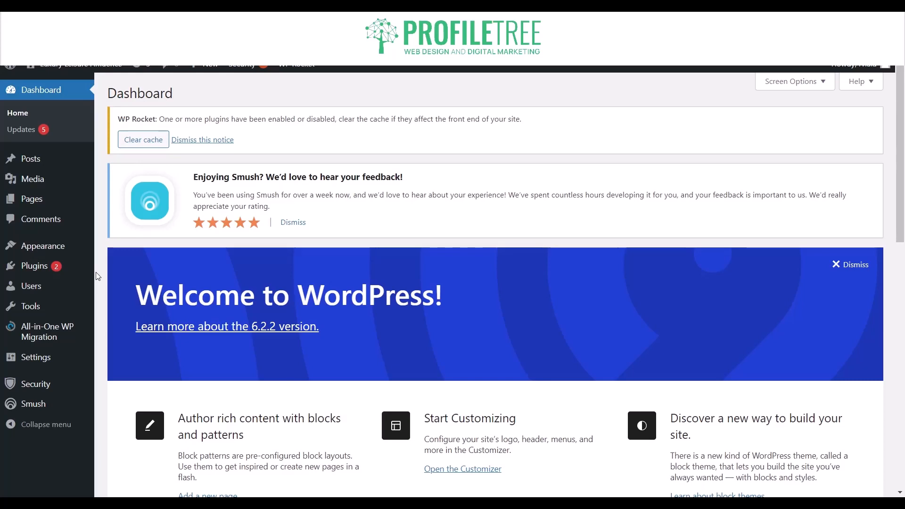
Go to the page for adding new plugins and reveal the zip upload form.
mouse_move(88, 268)
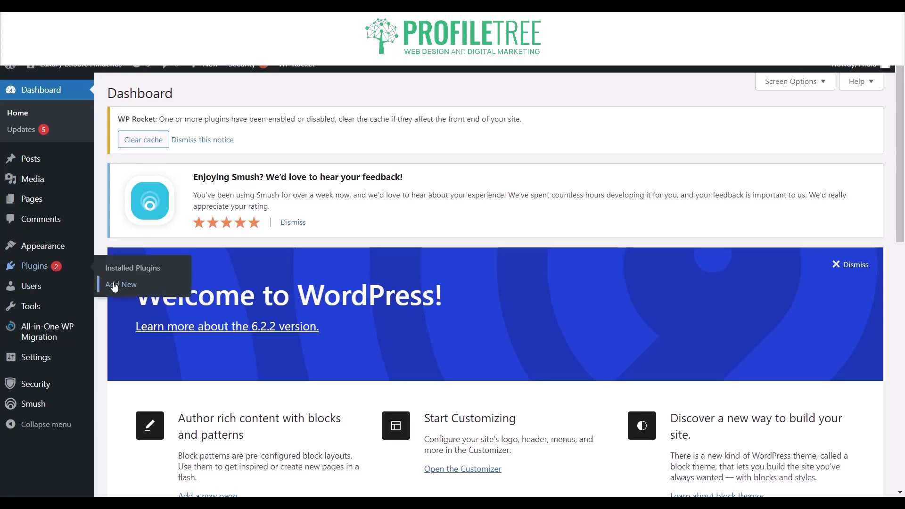
left_click(114, 285)
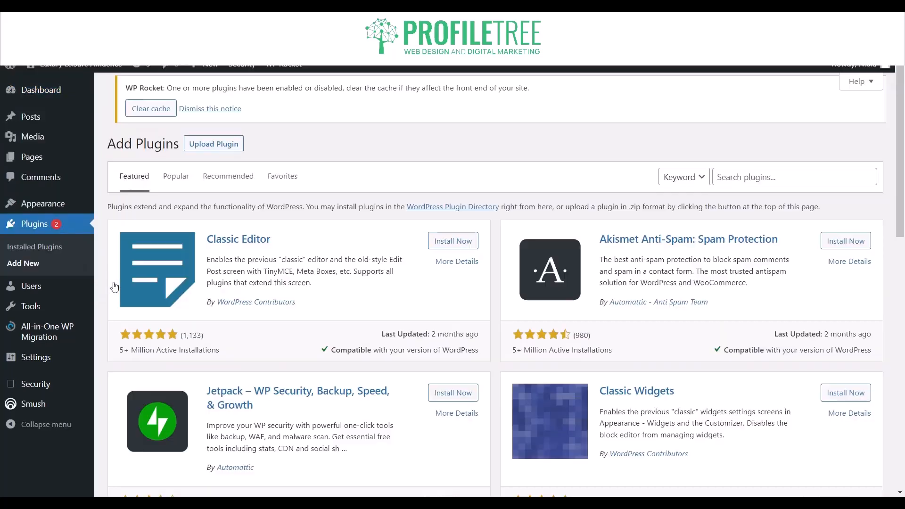
left_click(237, 95)
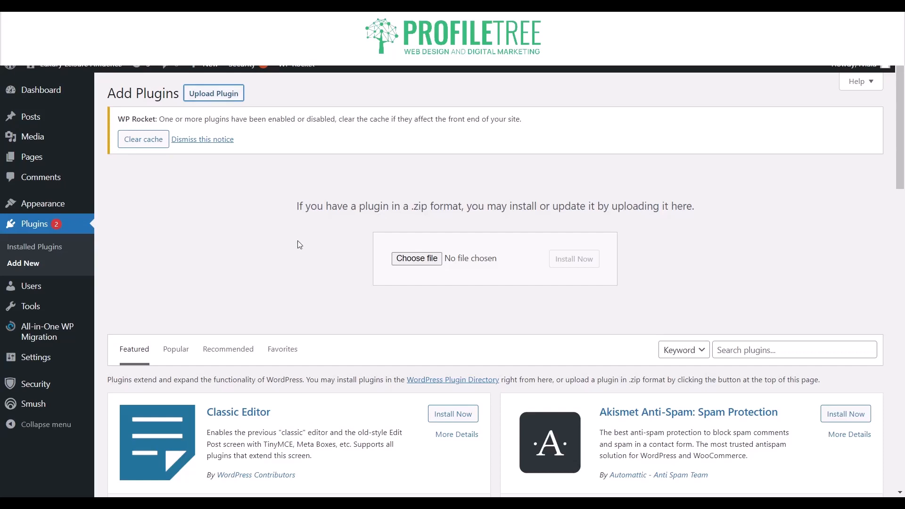
Search the plugin directory for "Calendar" by keyword.
scroll(300, 245, "down", 5)
scroll(265, 189, "up", 5)
left_click(832, 354)
scroll(725, 312, "down", 3)
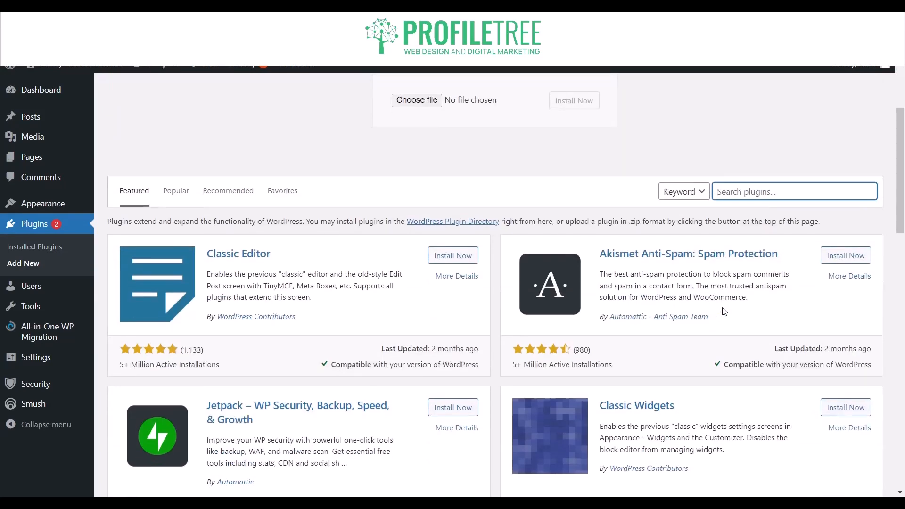
type("Calendar")
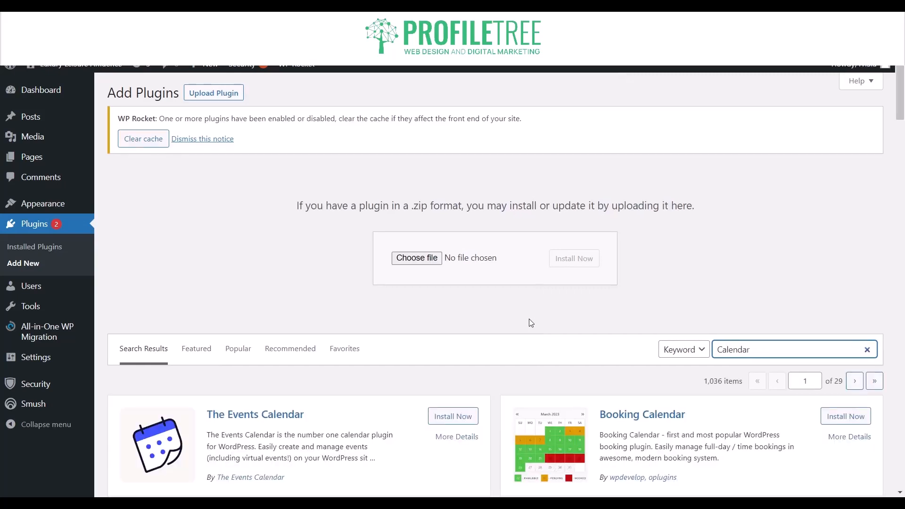
Browse the calendar plugin results, read the description of The Events Calendar, and close its details.
scroll(531, 322, "down", 3)
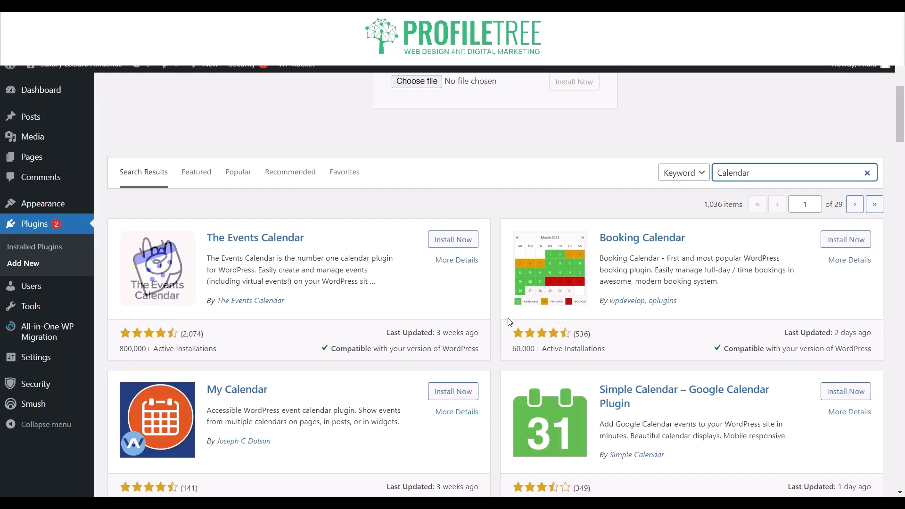
left_click(495, 502)
left_click(495, 502)
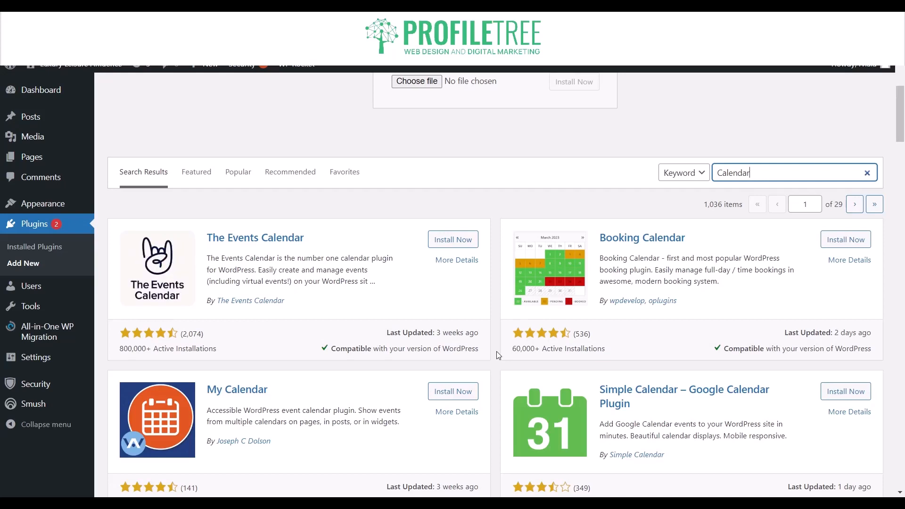
scroll(497, 351, "down", 5)
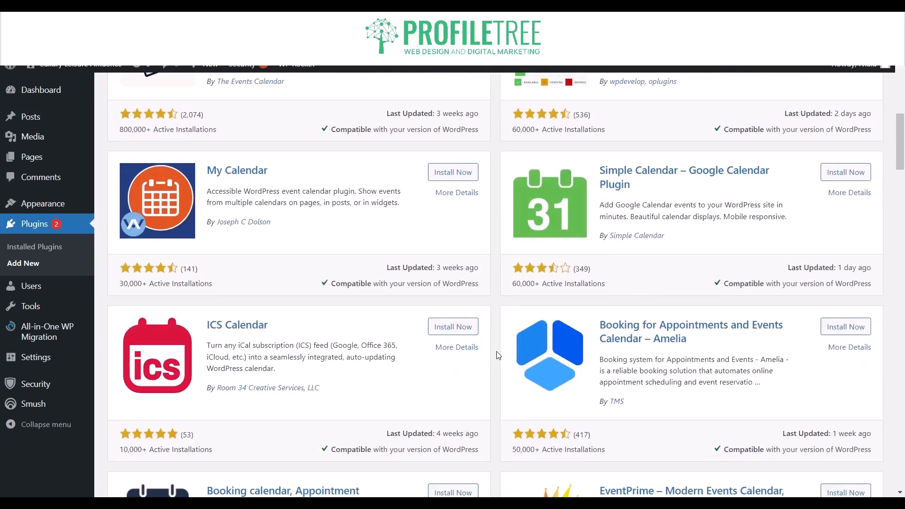
scroll(496, 352, "down", 3)
scroll(496, 351, "up", 8)
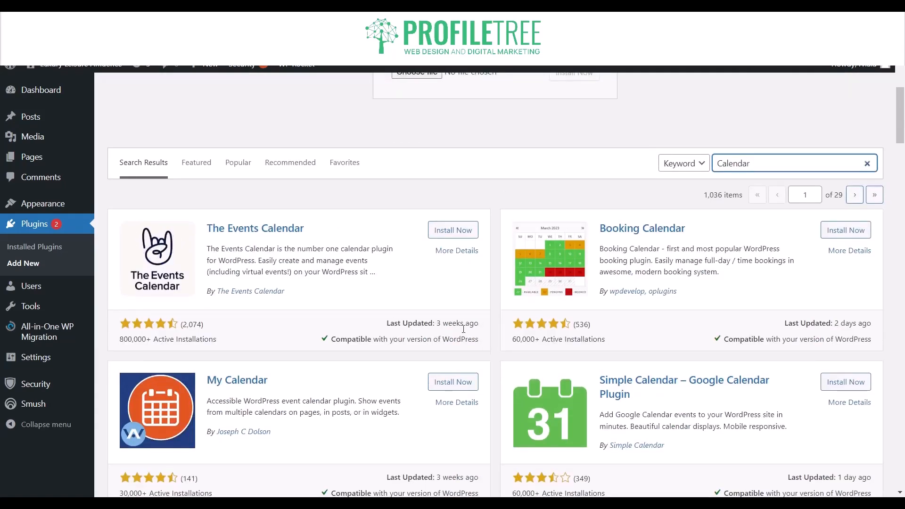
left_click(156, 267)
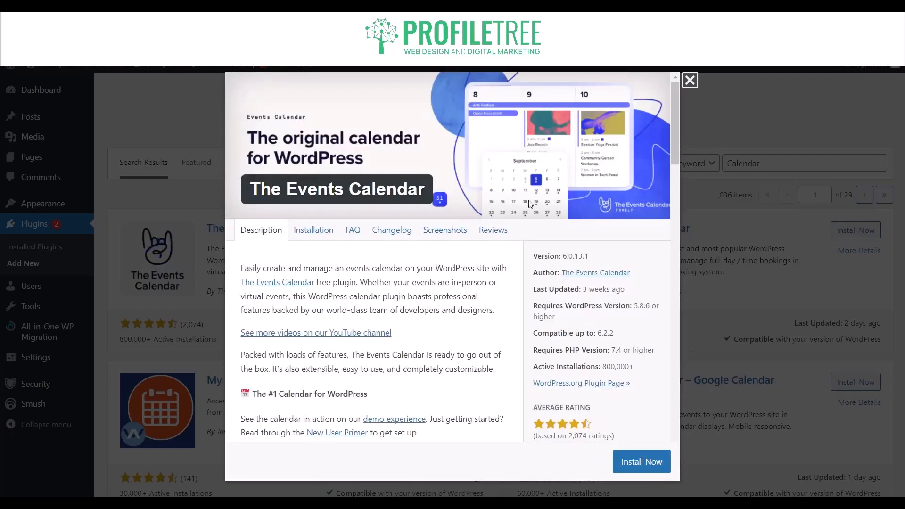
scroll(412, 347, "down", 5)
scroll(413, 347, "up", 6)
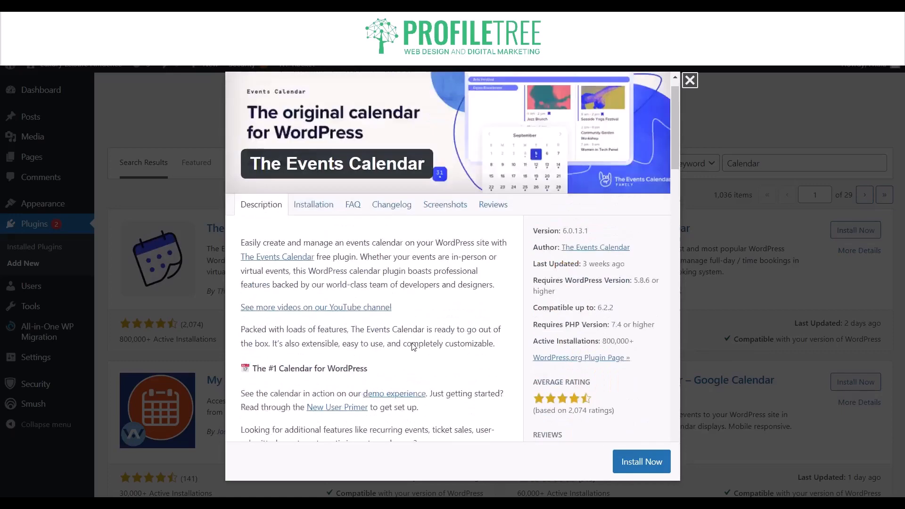
scroll(411, 347, "down", 2)
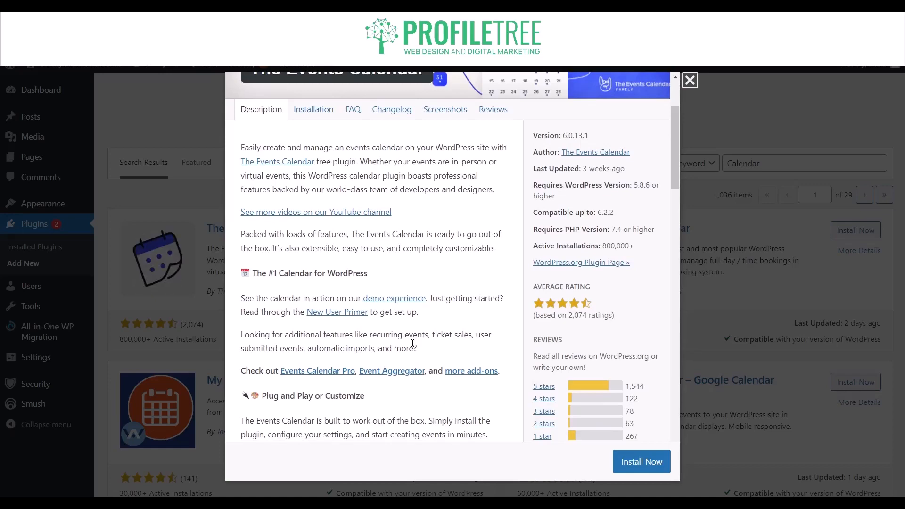
scroll(413, 343, "up", 2)
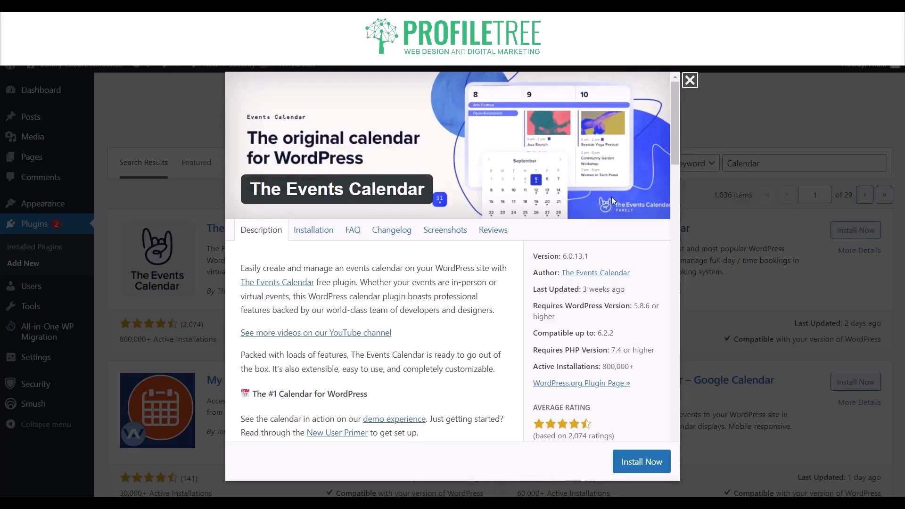
left_click(689, 84)
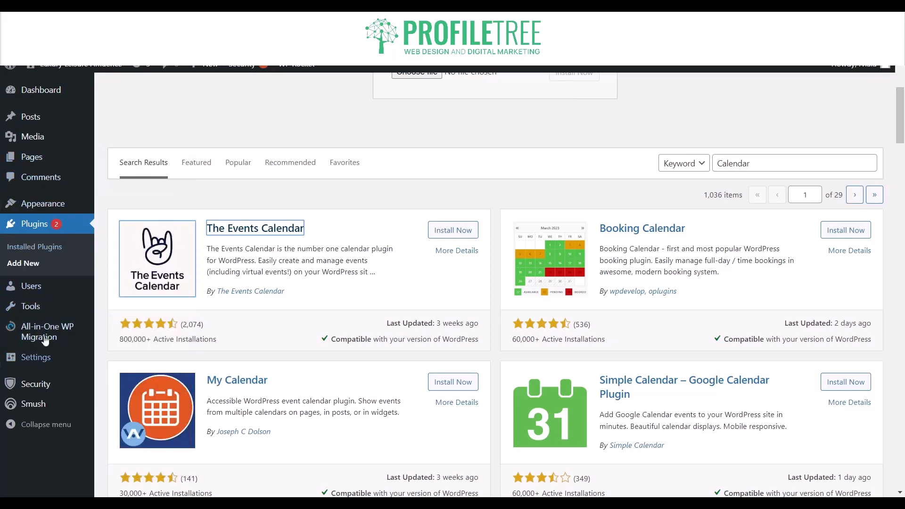
Open the site's themes page and look through the installed themes.
mouse_move(28, 208)
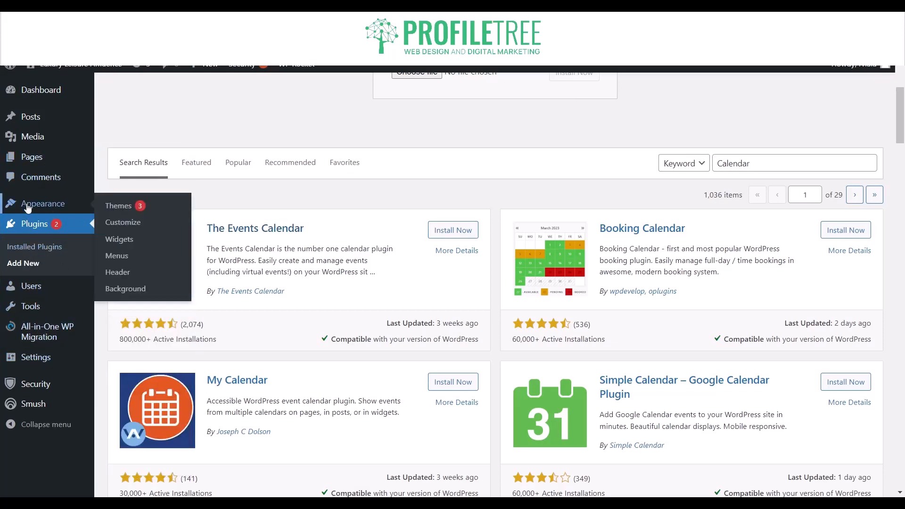
left_click(133, 208)
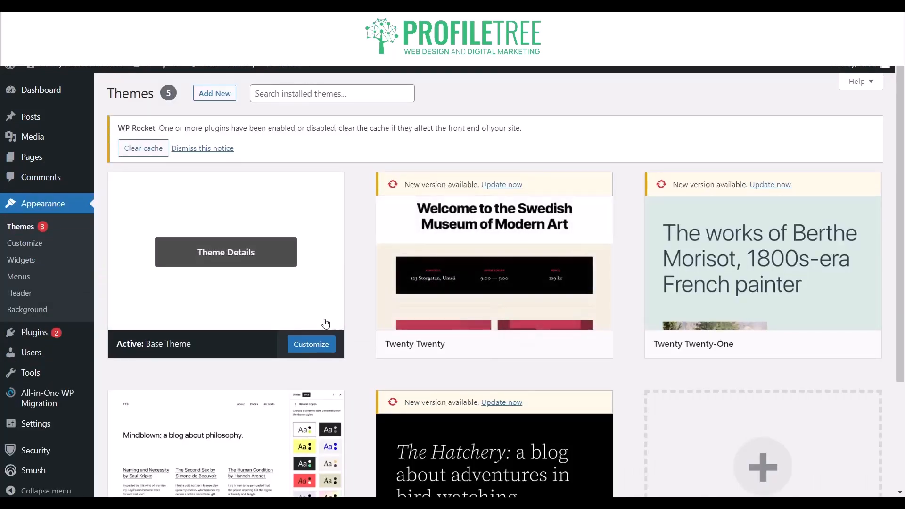
scroll(347, 324, "down", 3)
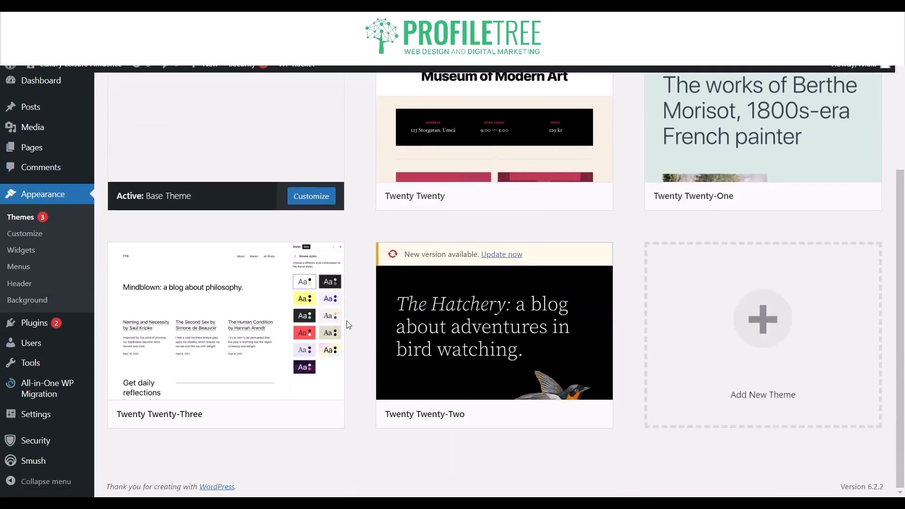
scroll(347, 325, "up", 1)
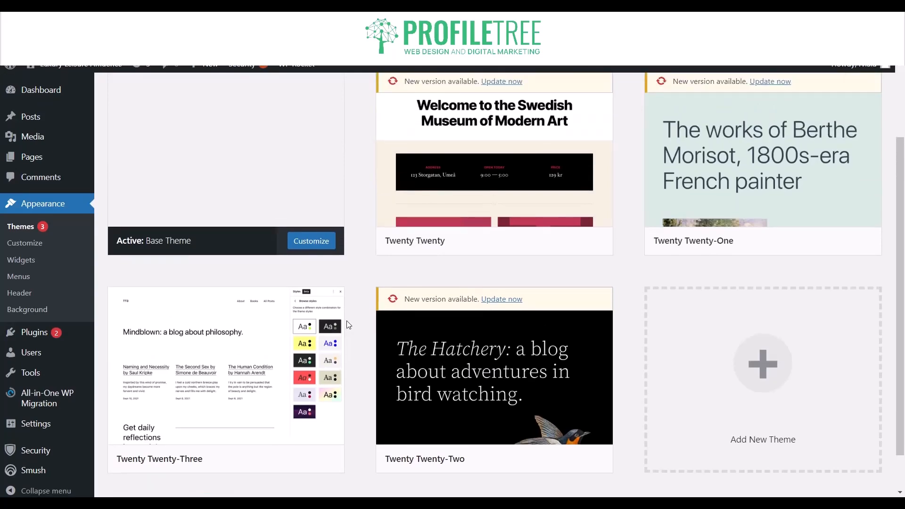
scroll(347, 325, "up", 2)
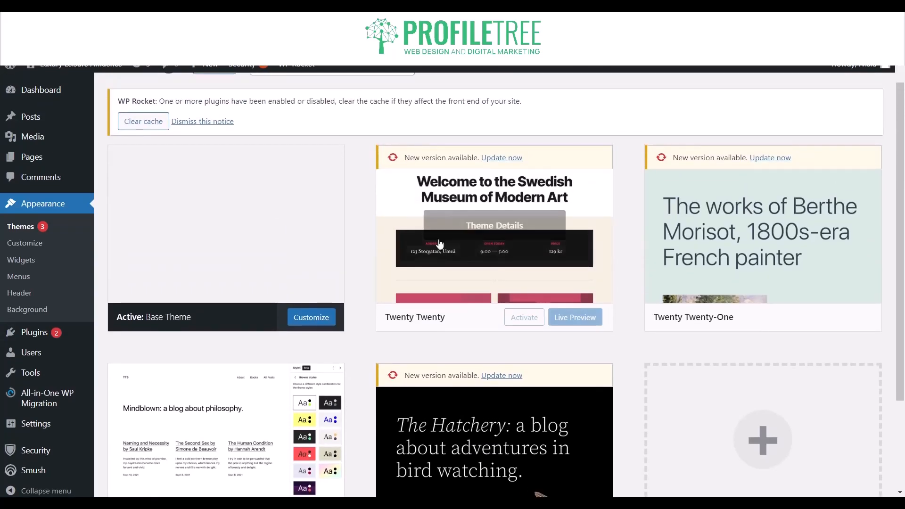
scroll(476, 429, "down", 3)
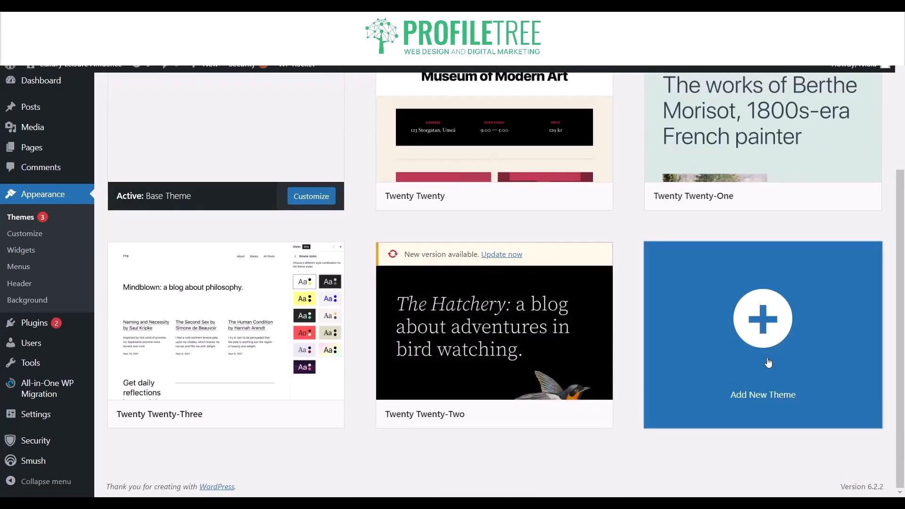
Open the page for adding a new theme and browse the popular themes on offer.
left_click(768, 362)
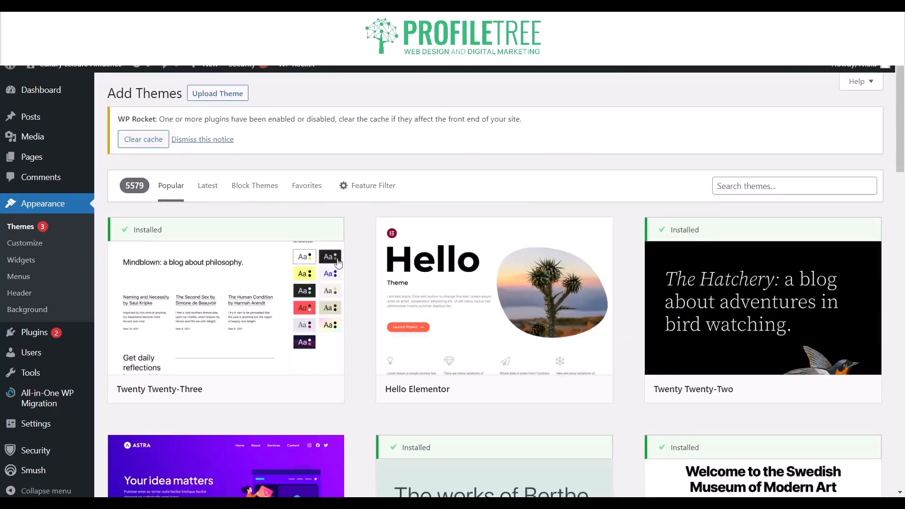
scroll(346, 313, "down", 12)
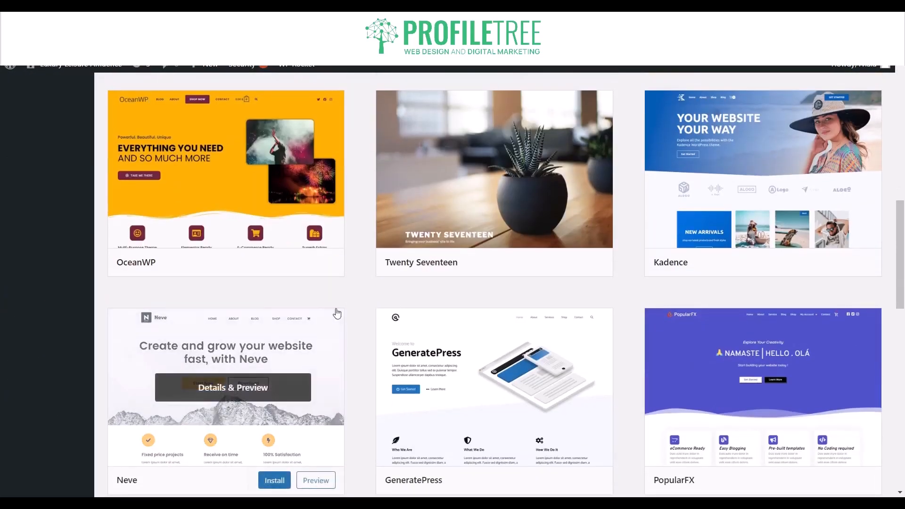
scroll(338, 313, "down", 17)
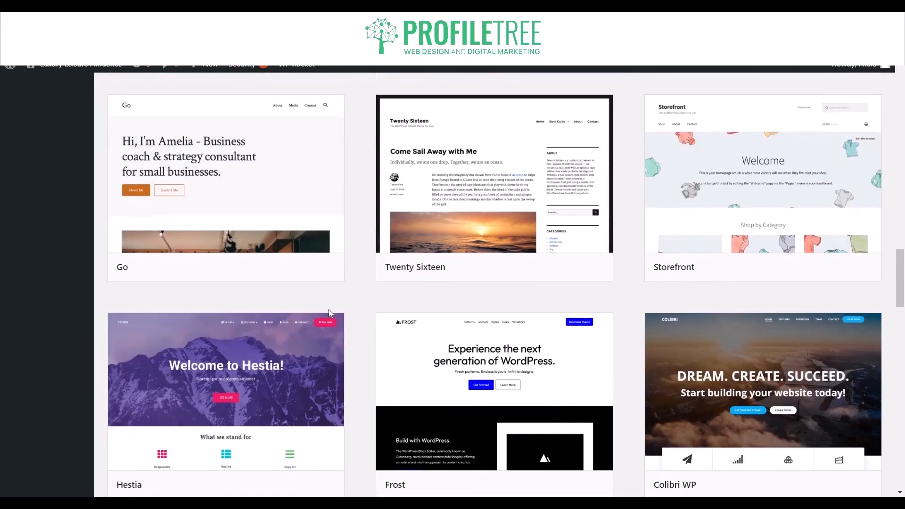
scroll(329, 311, "up", 20)
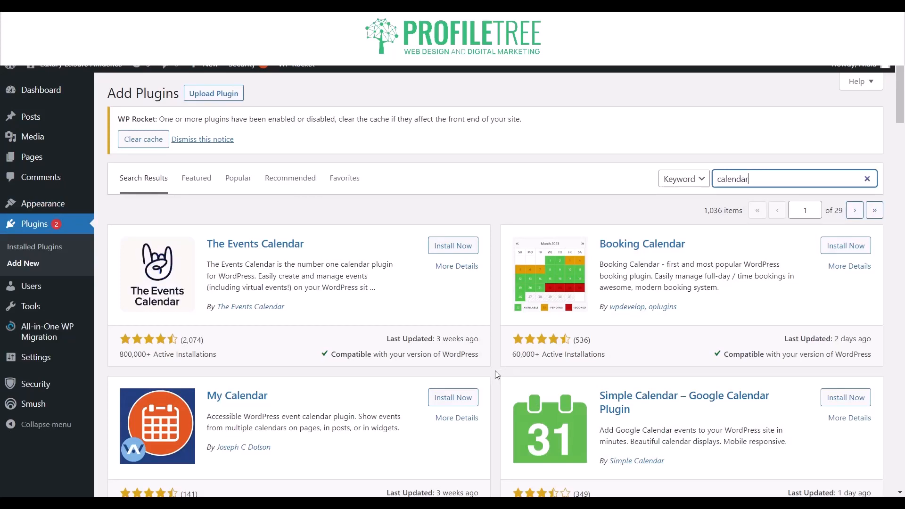
Compare the calendar plugins in the search results by rating, active installations, last update and compatibility.
scroll(497, 375, "down", 1)
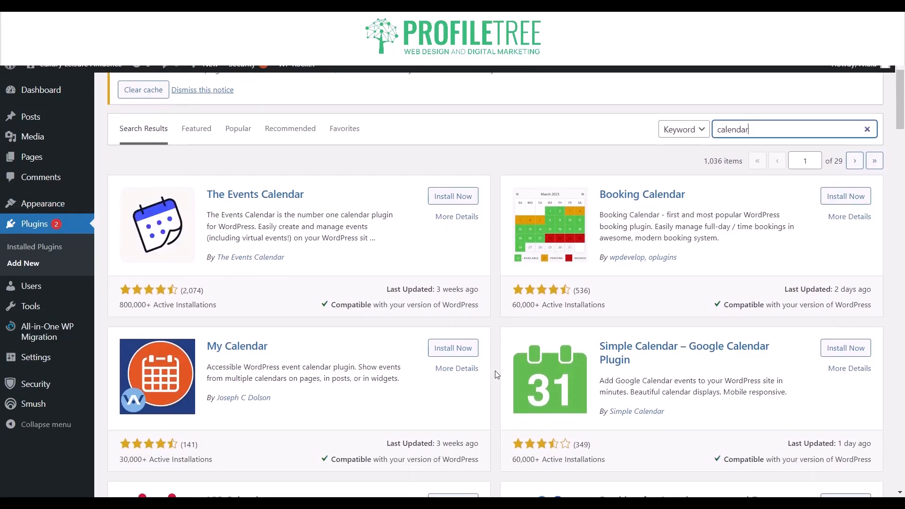
scroll(495, 370, "down", 2)
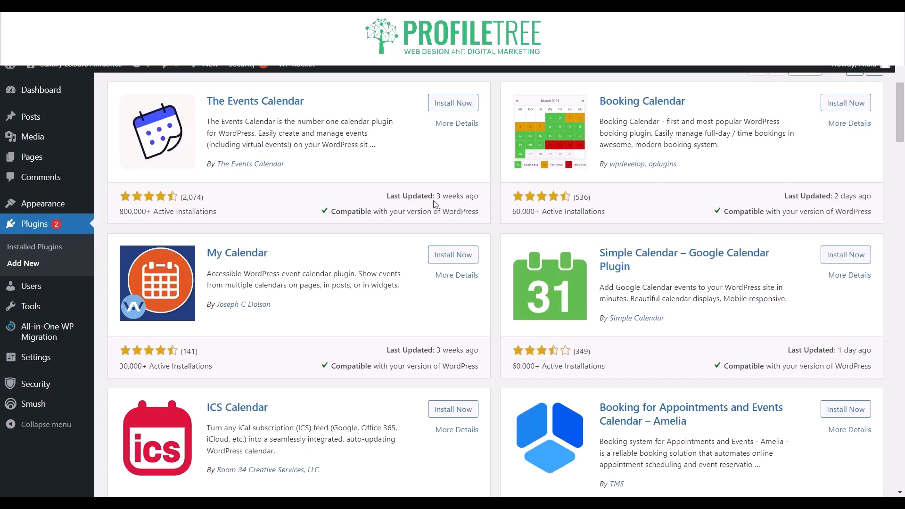
scroll(304, 358, "down", 1)
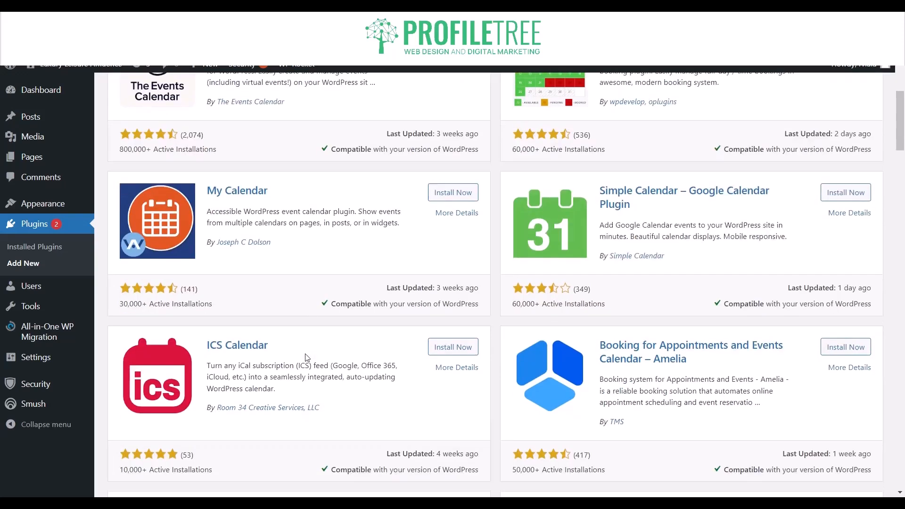
scroll(307, 360, "down", 1)
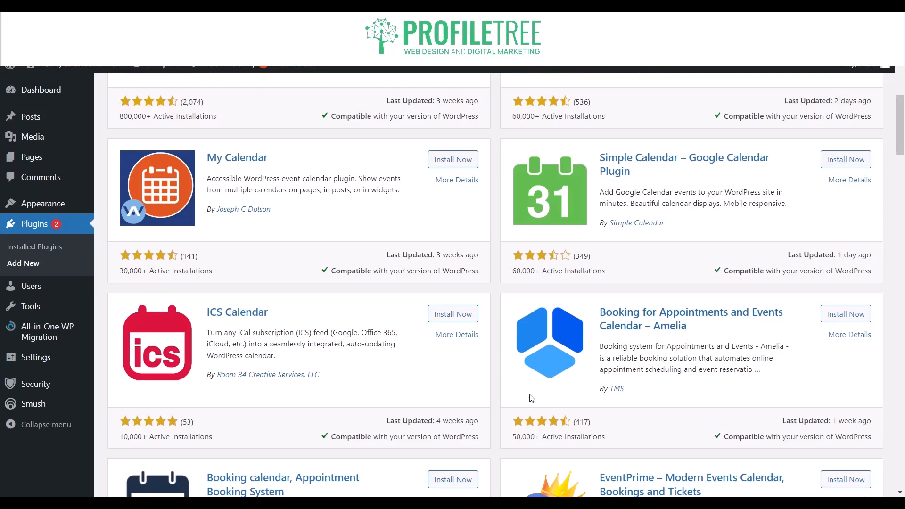
scroll(515, 398, "down", 4)
scroll(515, 400, "up", 5)
scroll(515, 401, "up", 5)
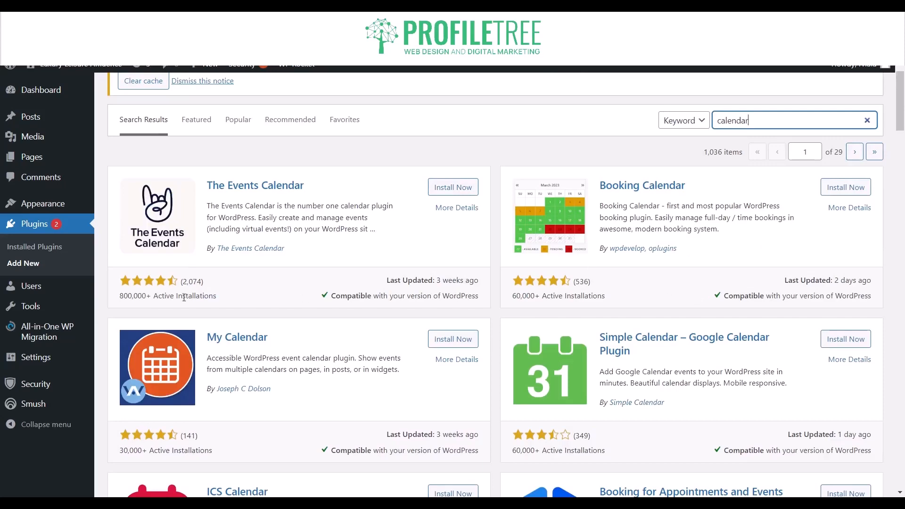
Read the installation instructions in The Events Calendar's details and install the plugin.
left_click(216, 195)
left_click(149, 198)
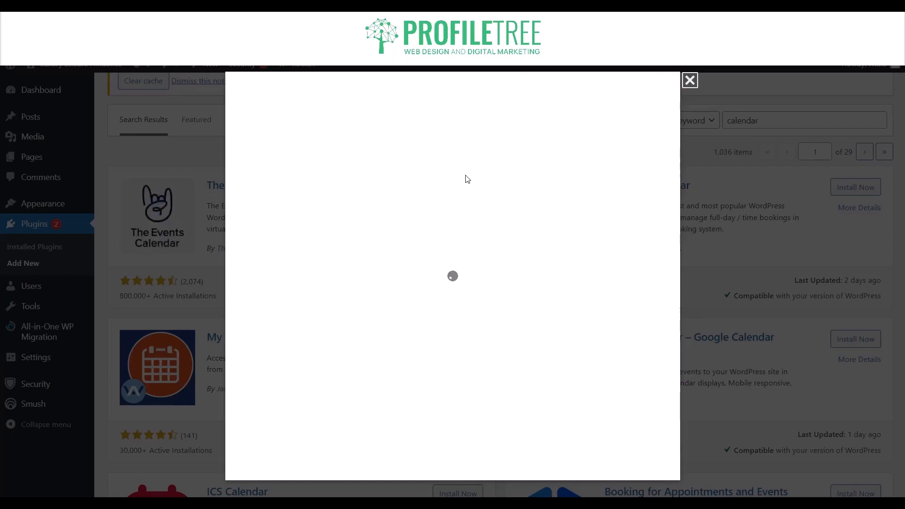
left_click(297, 238)
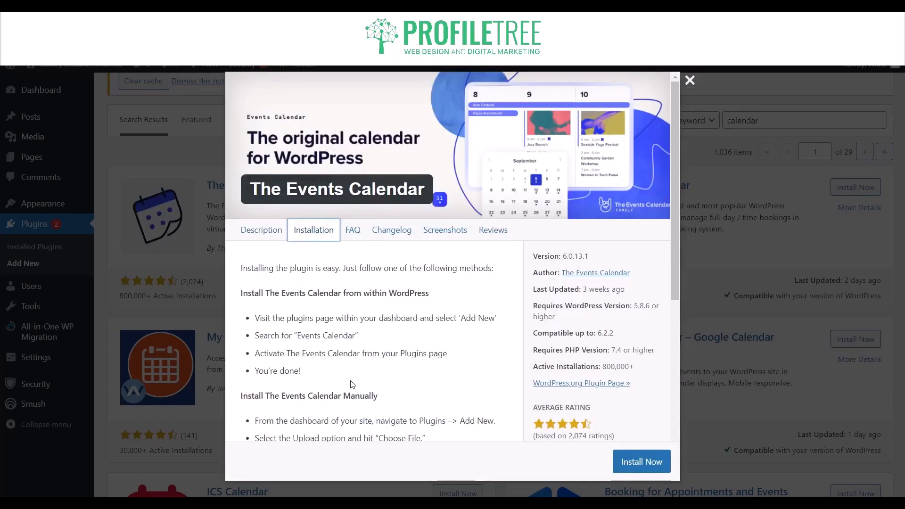
scroll(349, 384, "down", 1)
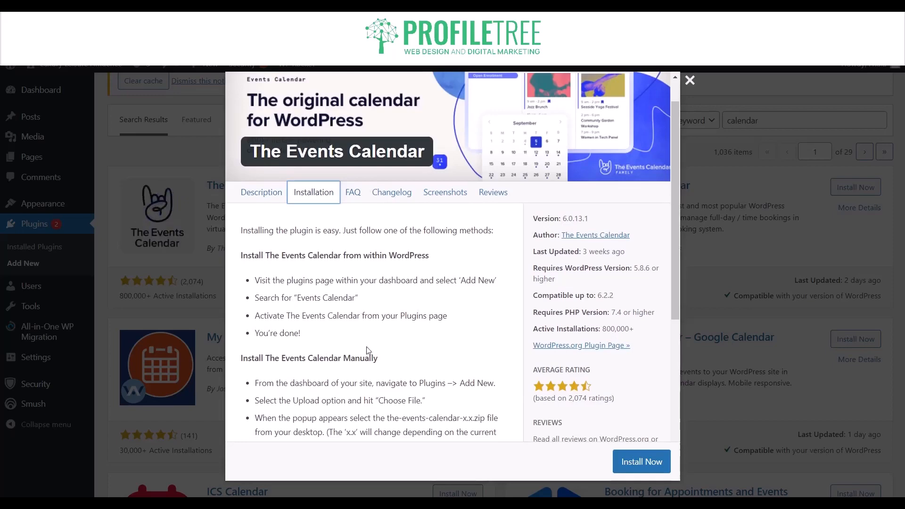
left_click(650, 462)
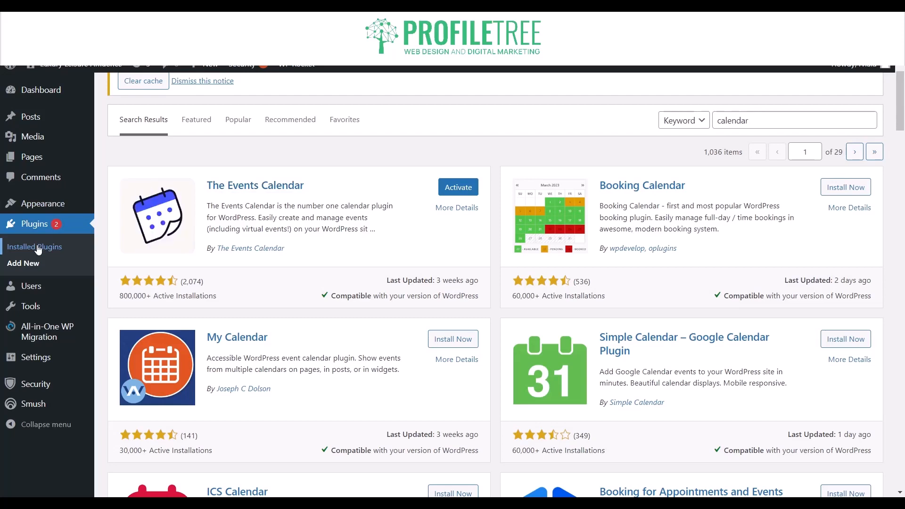
Activate The Events Calendar from the list of installed plugins.
left_click(37, 249)
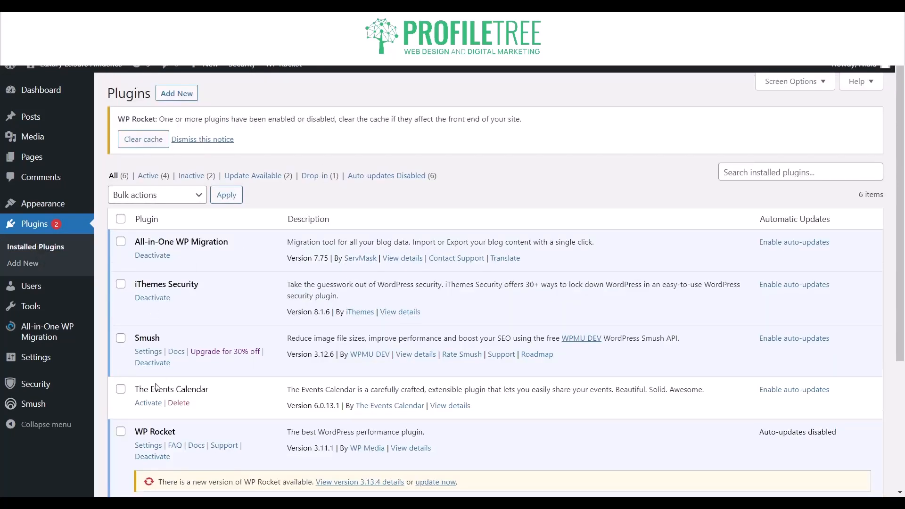
scroll(140, 372, "down", 1)
left_click(149, 334)
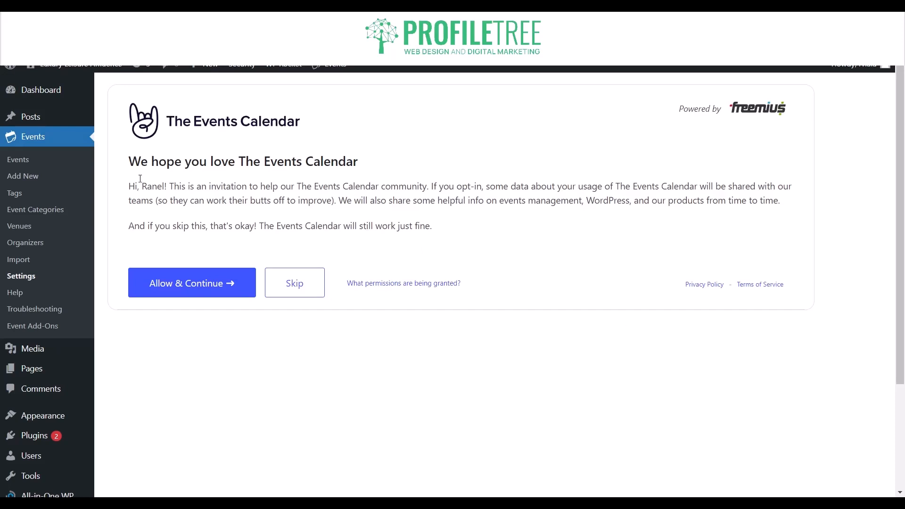
Allow usage data sharing for The Events Calendar and look over the helpful resources on its welcome page.
left_click(214, 286)
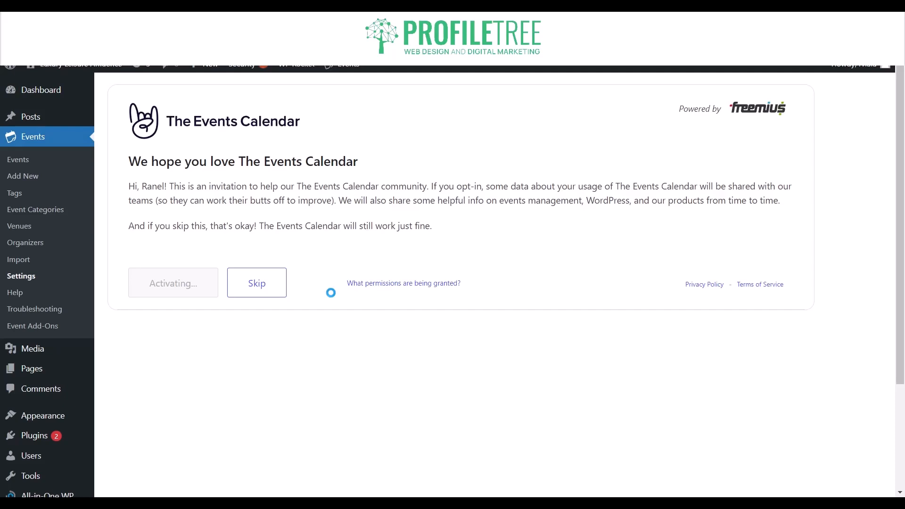
mouse_move(343, 71)
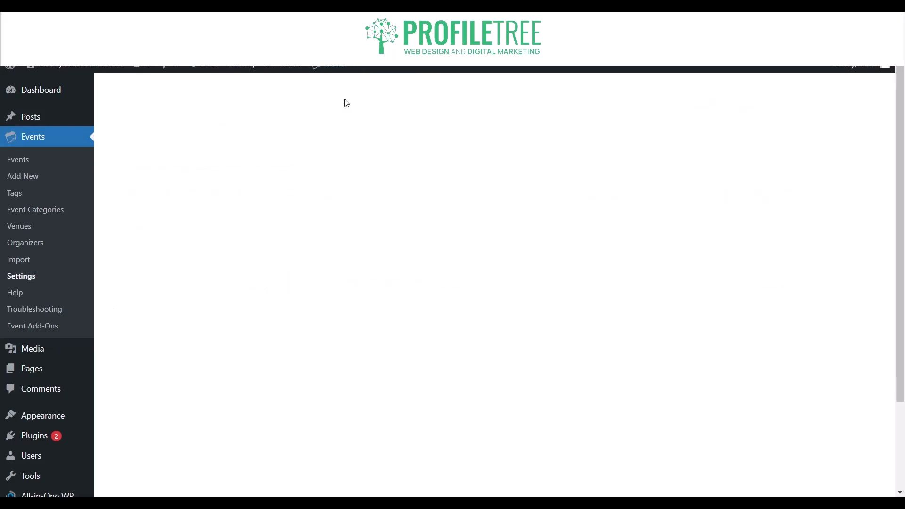
scroll(327, 307, "down", 3)
scroll(326, 307, "down", 13)
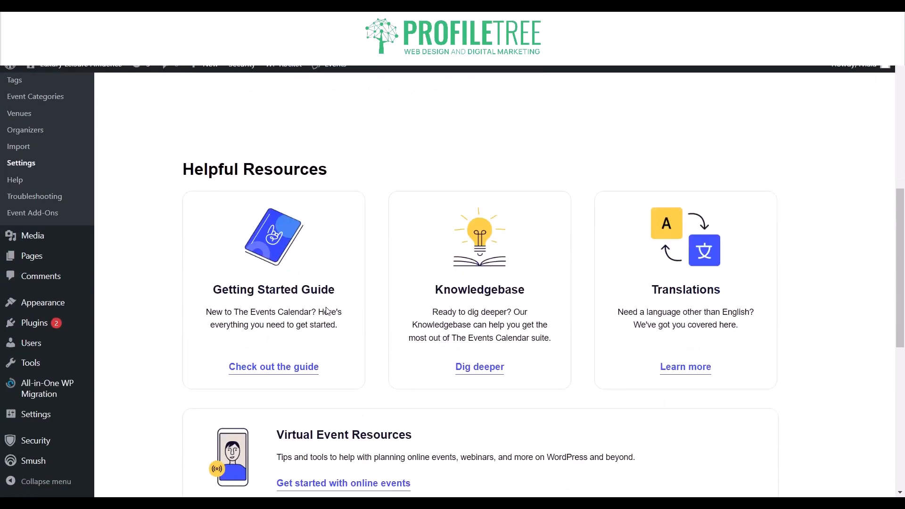
scroll(329, 311, "up", 15)
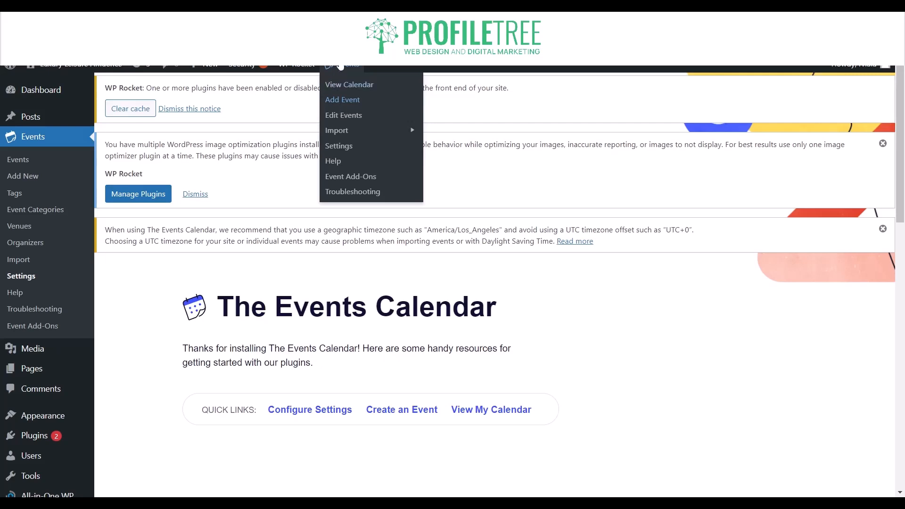
Create a new event and give it the title "ProfileTree Event".
left_click(342, 99)
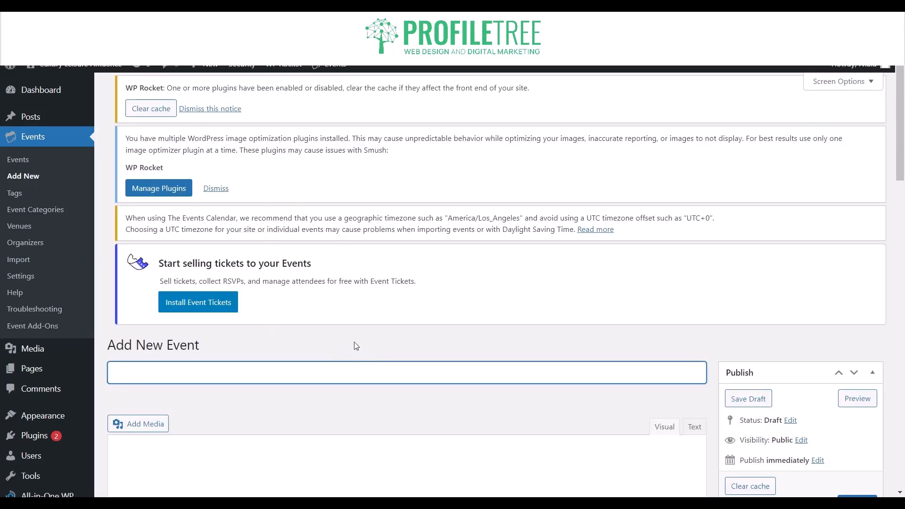
scroll(355, 346, "down", 3)
scroll(310, 287, "up", 4)
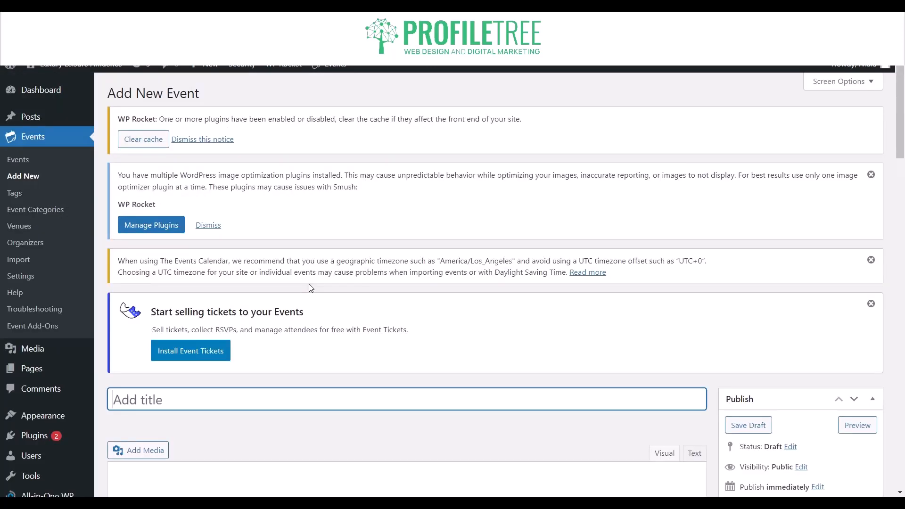
type("Pri")
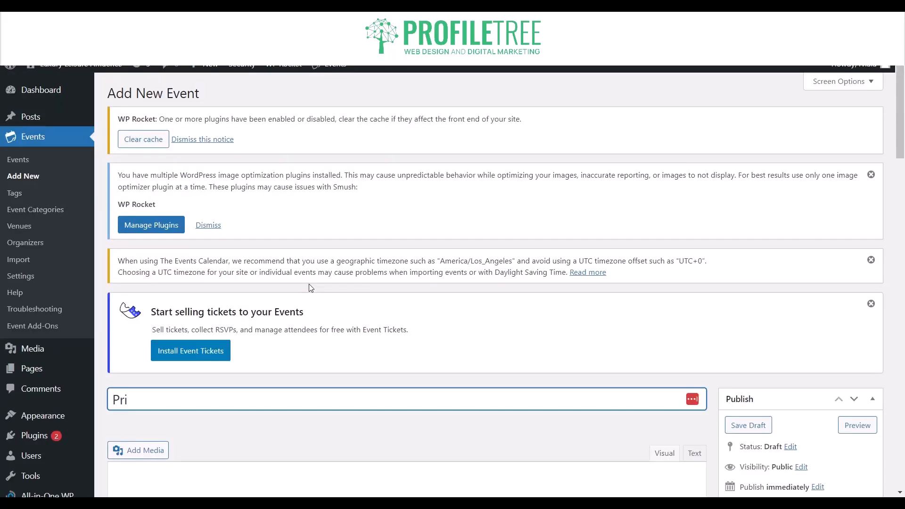
key("BackSpace")
type("o")
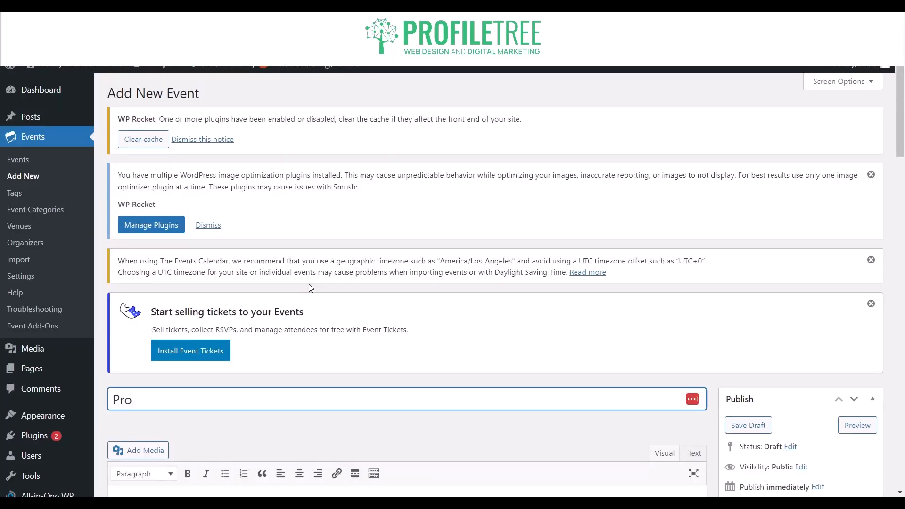
type("fileTree Event")
Insert the ProfileTree logo image into the event description and start a new line below it.
scroll(309, 284, "down", 4)
left_click(166, 248)
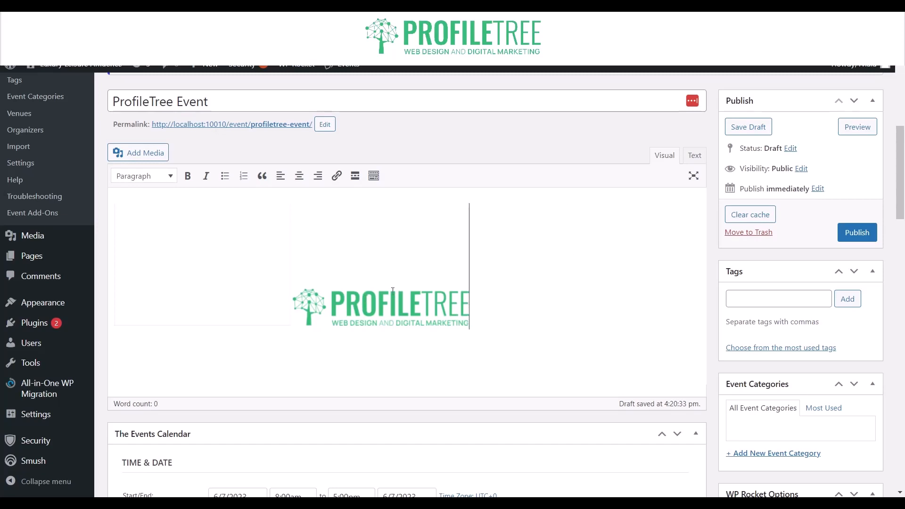
type("ds")
key("BackSpace")
key("Return")
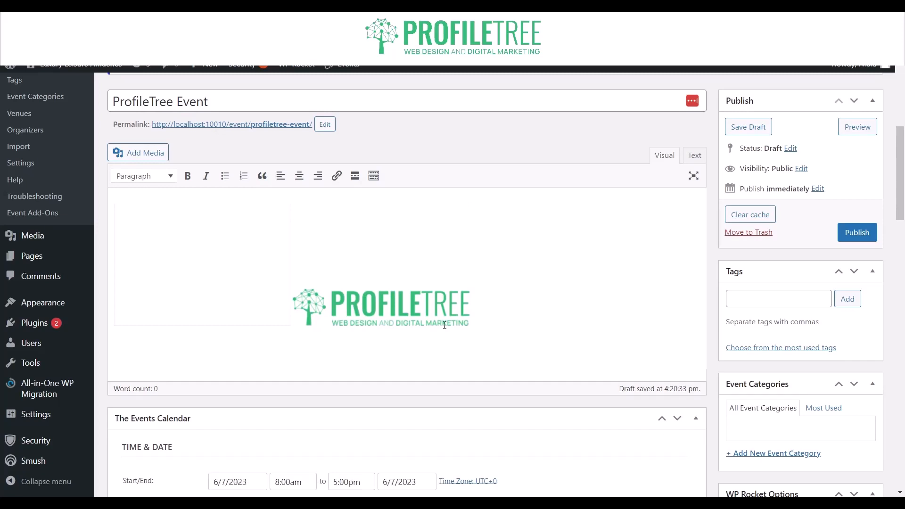
Write "Welcome To ProfileTree" below the logo in the event description.
type("Welcome TO")
key("BackSpace")
type("o ProfileRTr")
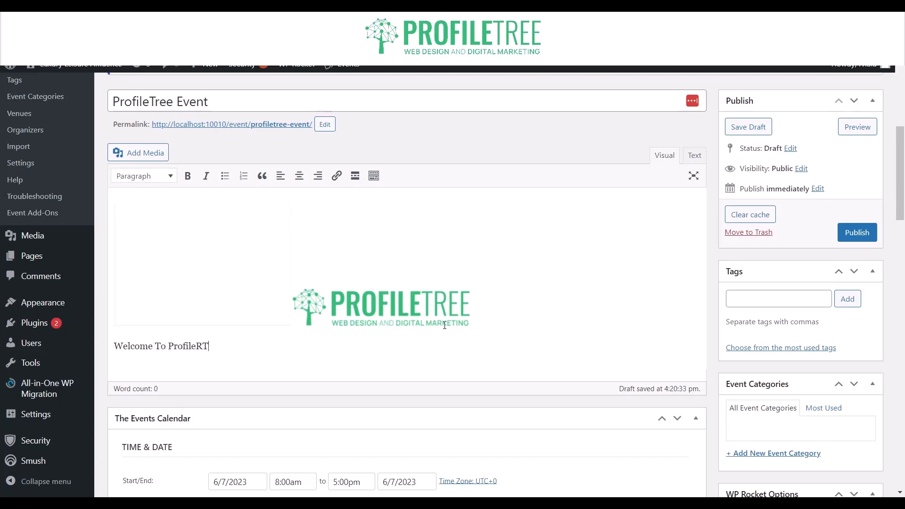
key("BackSpace")
key("BackSpace")
key("BackSpace")
type("Tree")
Format the "Welcome To ProfileTree" line as bold italic and leave it in the Paragraph style.
left_click_drag(266, 355, 114, 346)
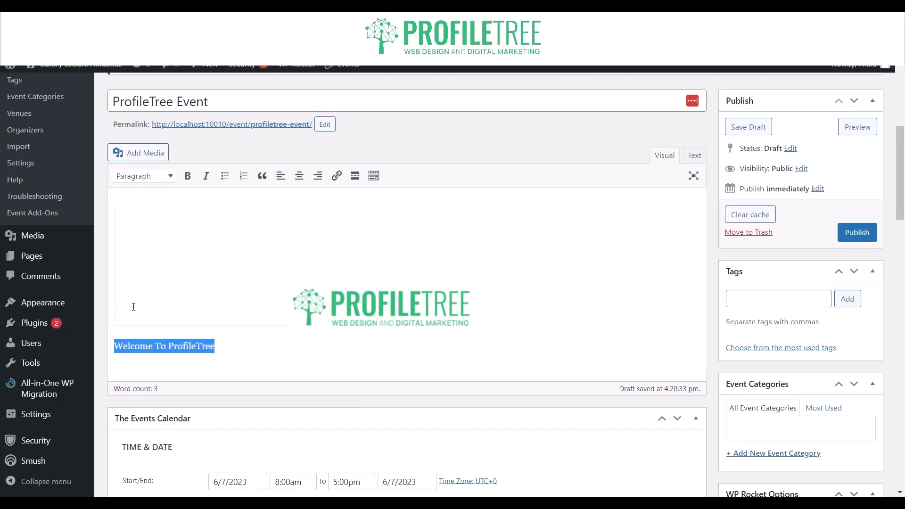
left_click(206, 175)
left_click(187, 176)
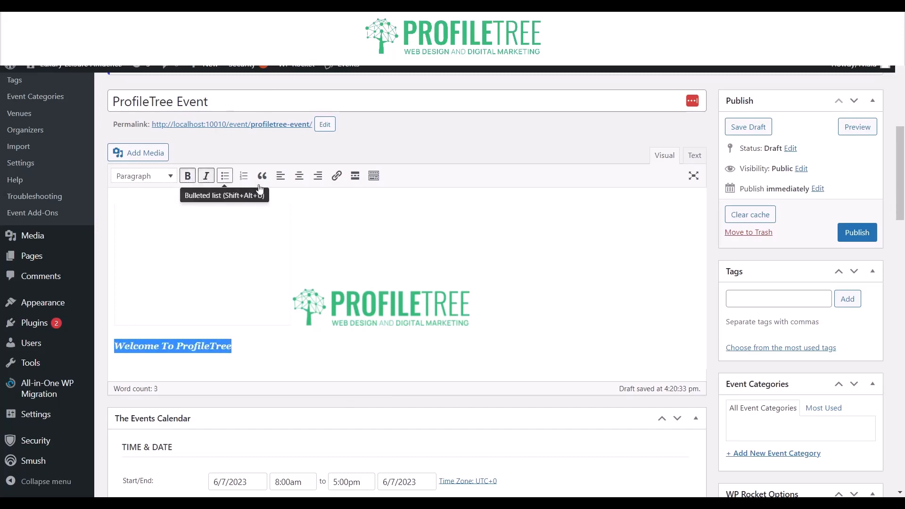
left_click(164, 183)
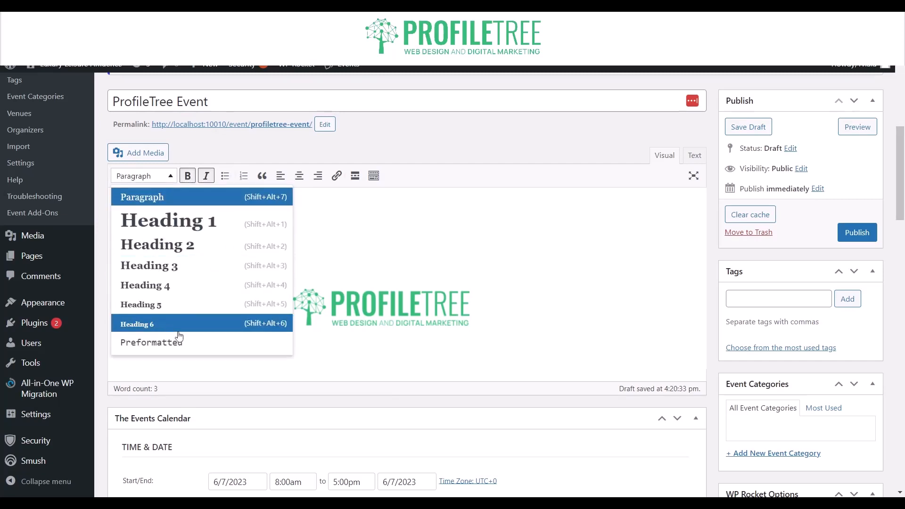
scroll(186, 334, "down", 2)
left_click(365, 262)
scroll(365, 262, "up", 2)
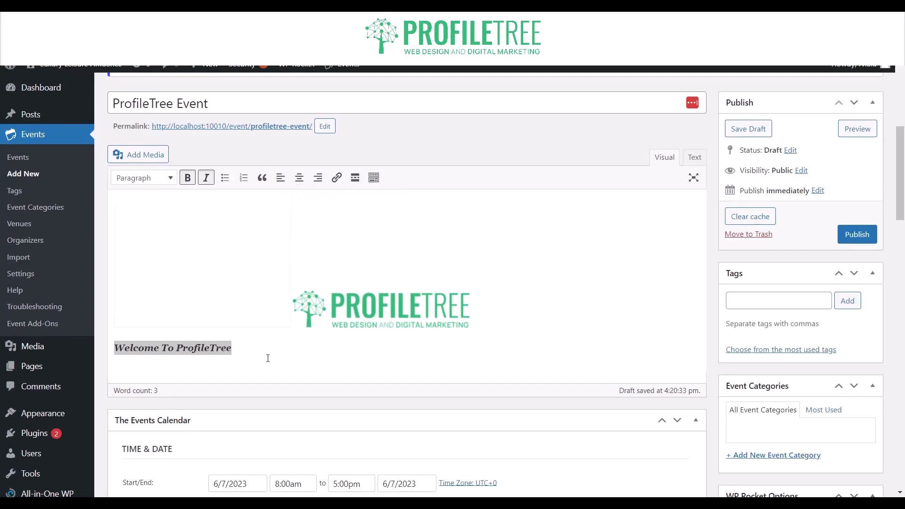
Set the event's start date to 6/15/2023.
scroll(268, 358, "down", 4)
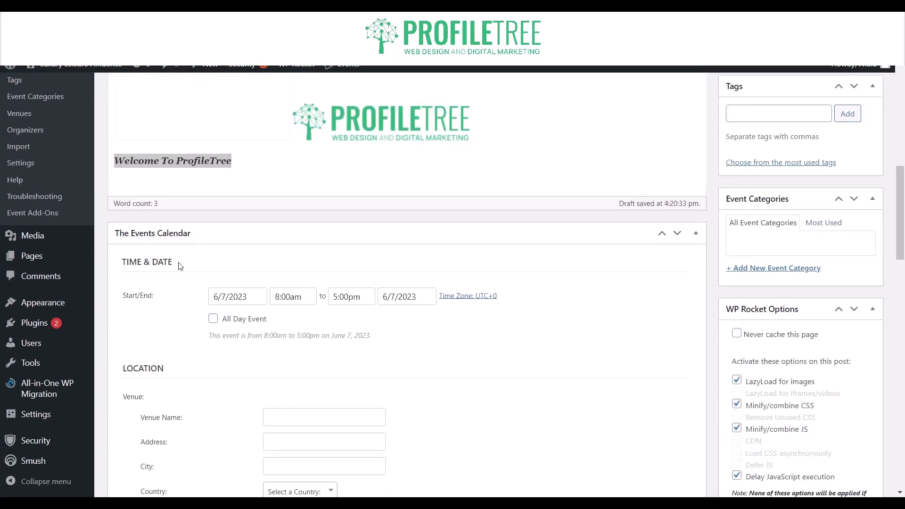
left_click(219, 300)
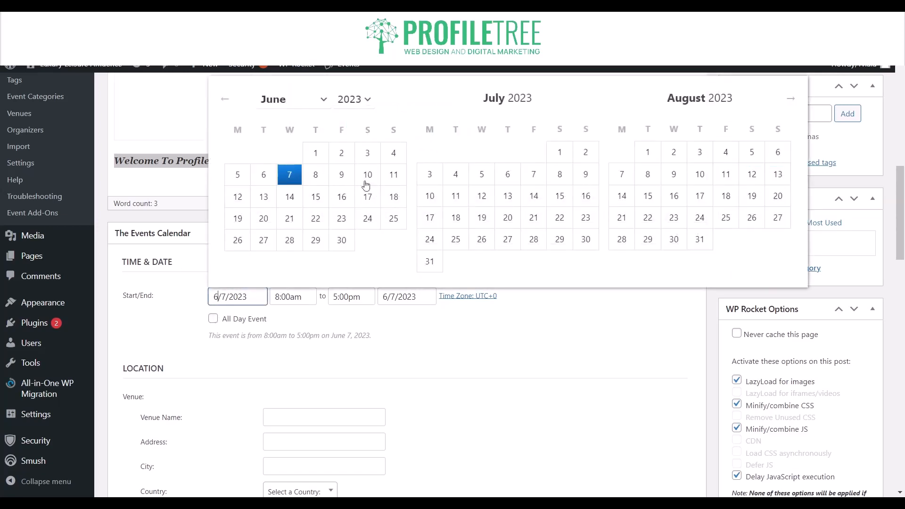
left_click(314, 198)
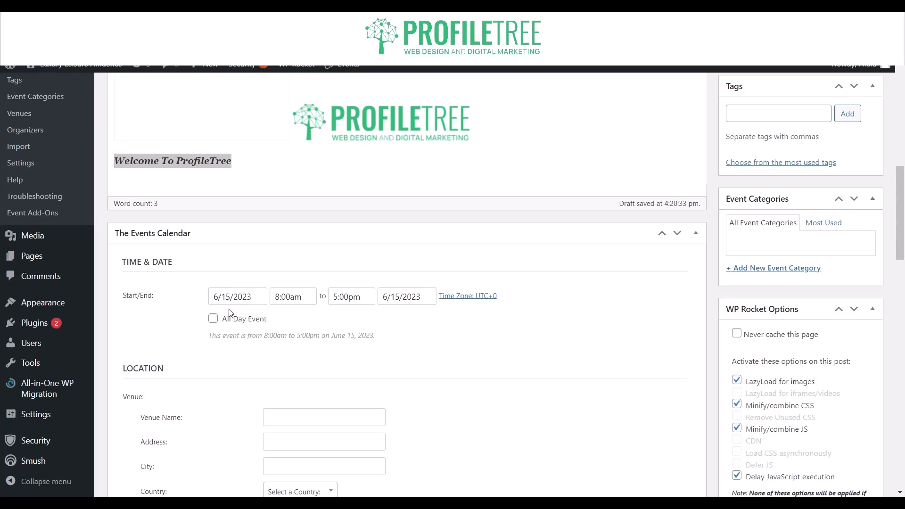
Set the event's start time to 12:35pm.
left_click(277, 297)
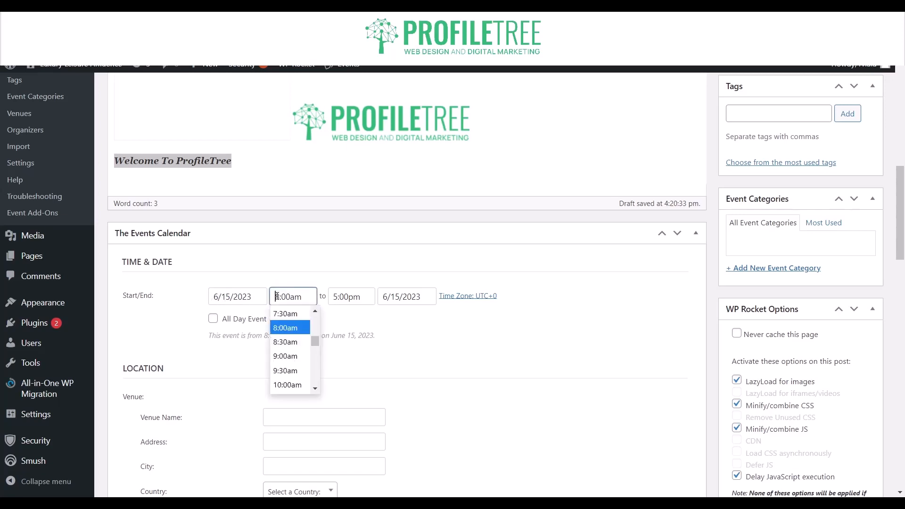
scroll(281, 351, "down", 3)
left_click(273, 349)
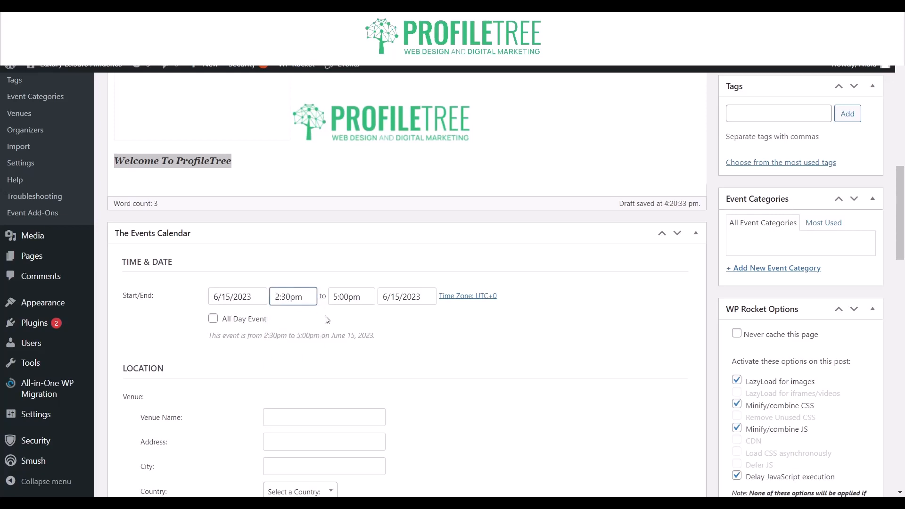
key("BackSpace")
key("BackSpace")
key("BackSpace")
key("BackSpace")
key("BackSpace")
type("2")
type("2:35")
type("pm")
left_click(346, 312)
Set the event's end to 8:00pm on 6/18/2023.
left_click(336, 292)
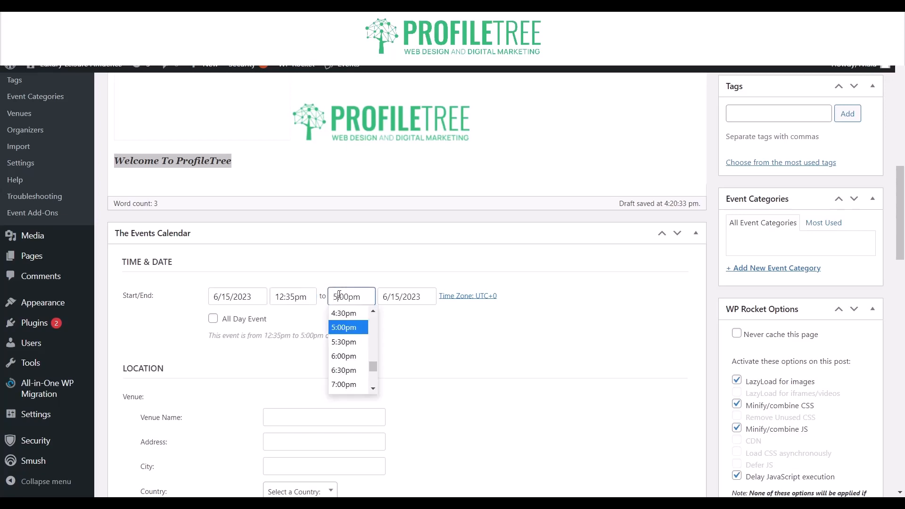
key("BackSpace")
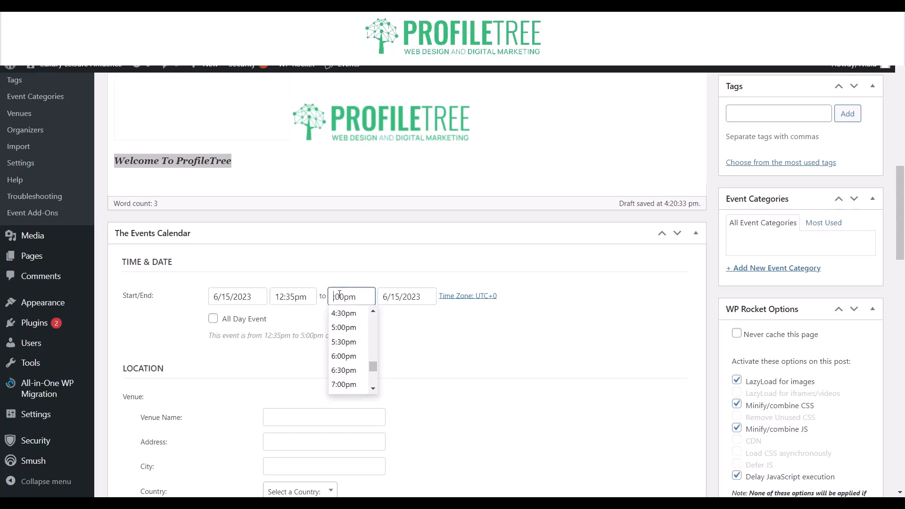
type("8")
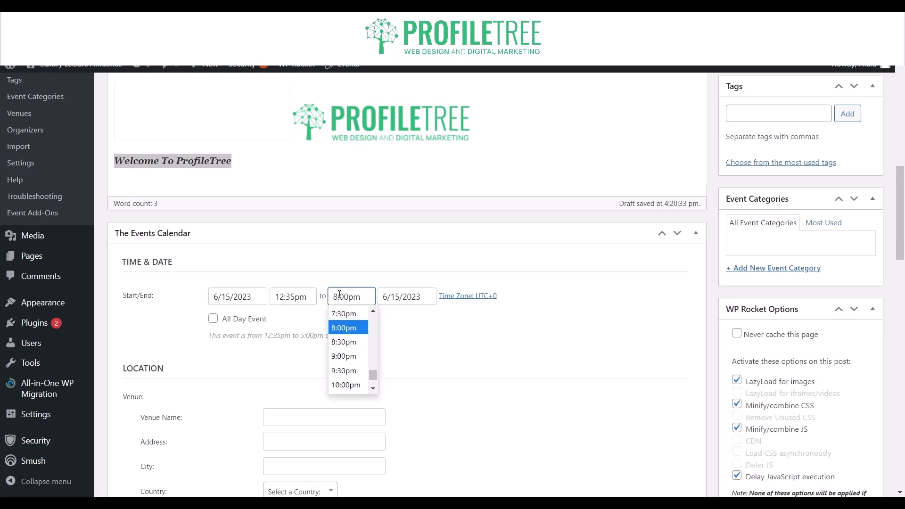
left_click(423, 313)
left_click(386, 297)
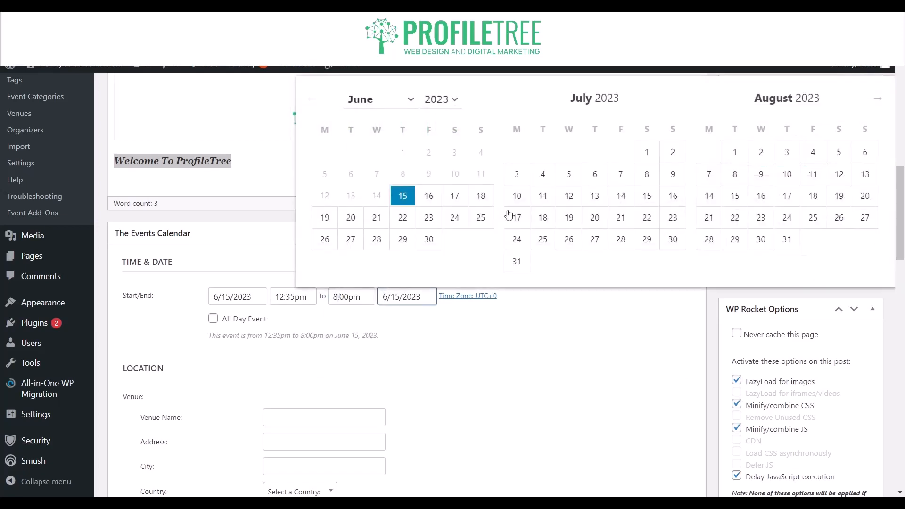
left_click(479, 199)
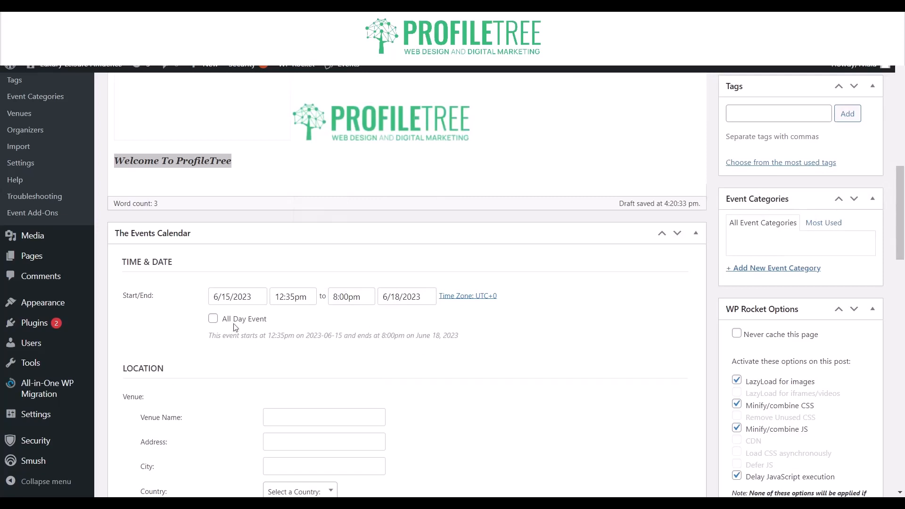
Try the all-day option for the event and turn it off again.
left_click(213, 319)
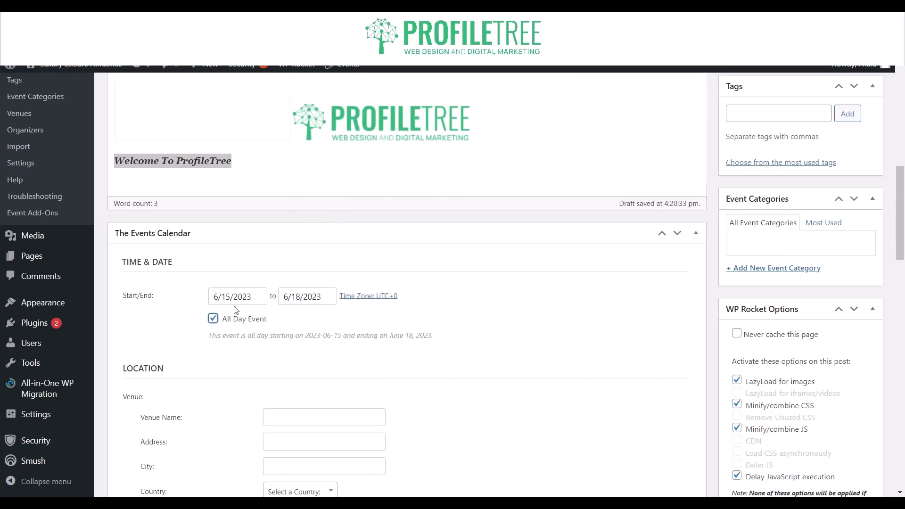
left_click(213, 318)
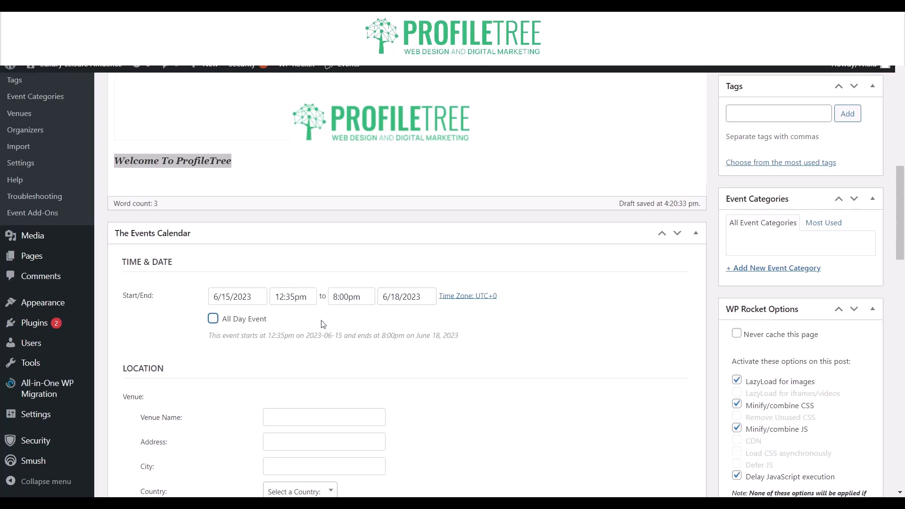
Look through the event form's venue, organizer, website, cost, excerpt, custom field and discussion sections.
scroll(286, 360, "down", 2)
left_click(327, 310)
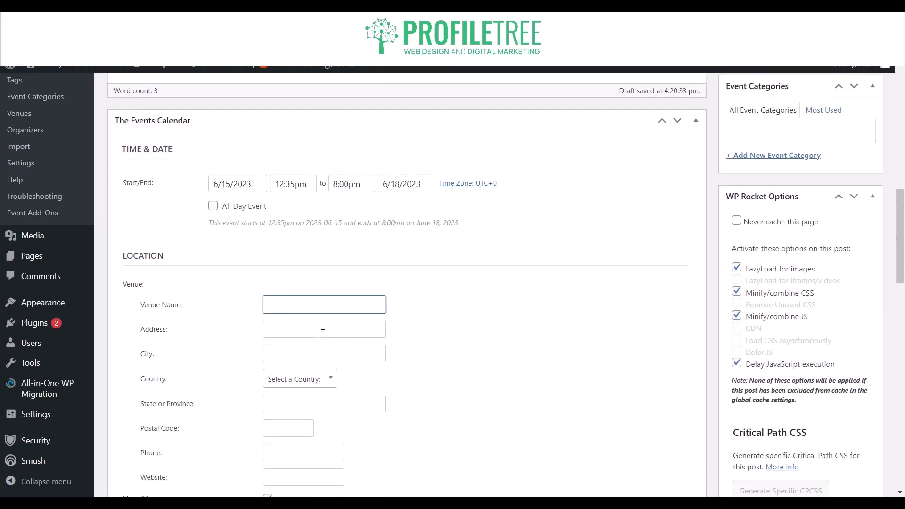
left_click(323, 332)
scroll(309, 347, "down", 5)
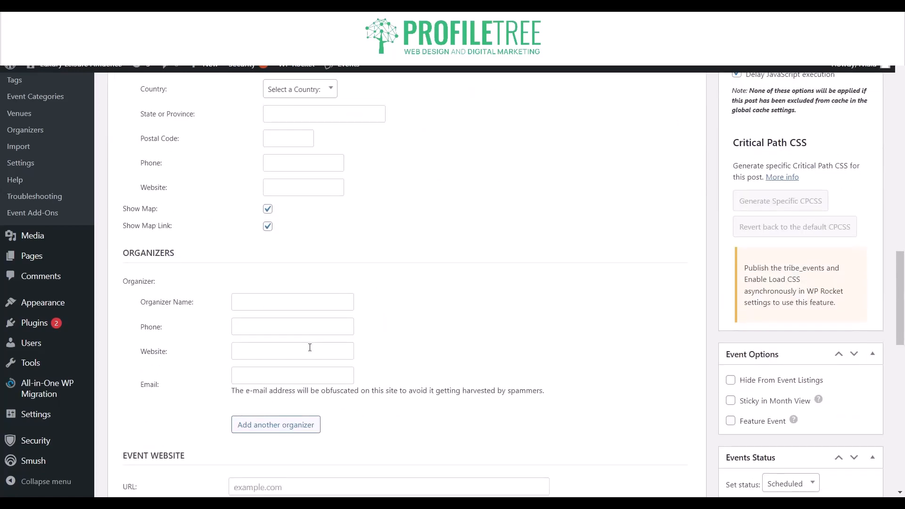
scroll(309, 348, "down", 4)
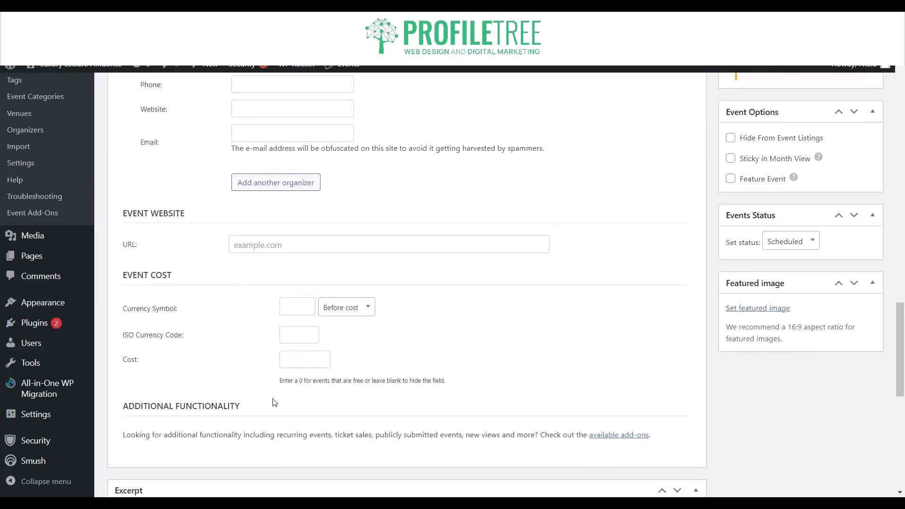
scroll(275, 402, "down", 6)
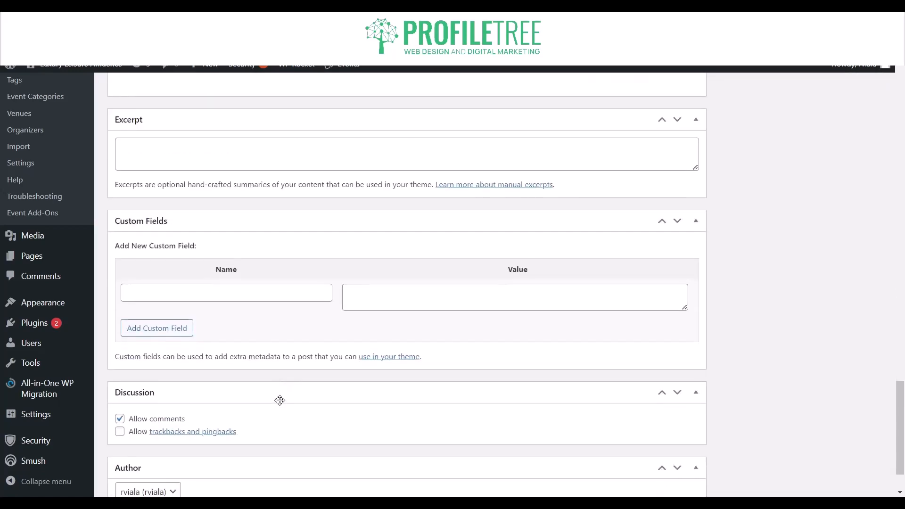
Start installing Event Tickets from the notice about selling tickets above the event title.
scroll(279, 398, "up", 20)
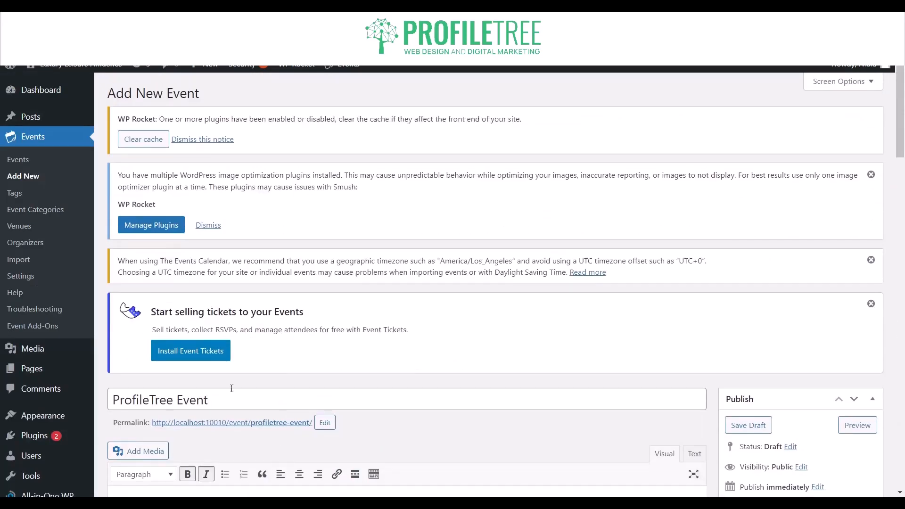
scroll(276, 397, "down", 3)
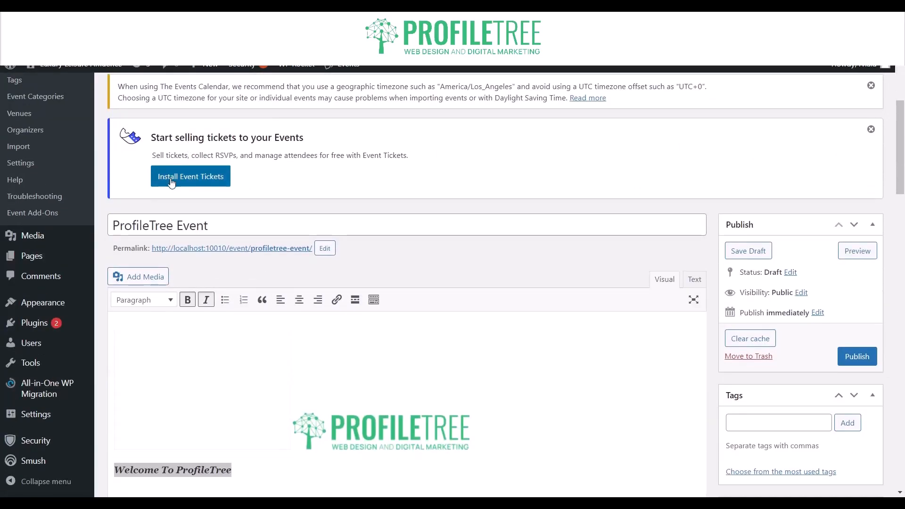
left_click(172, 182)
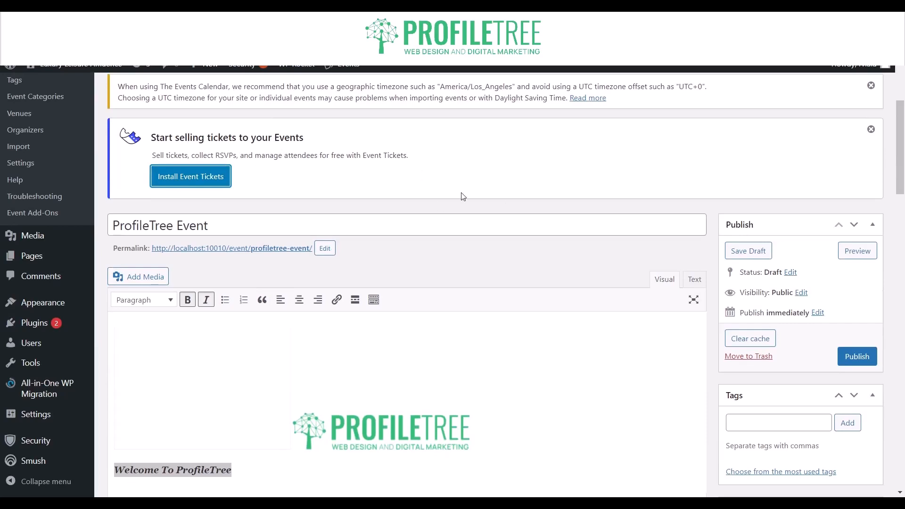
scroll(400, 168, "up", 2)
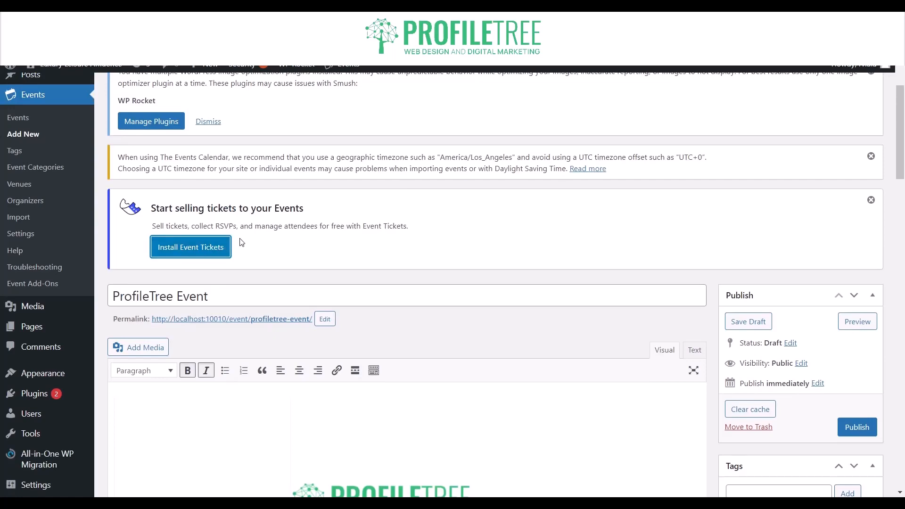
Review the event form's content, tags, event categories, WP Rocket options, date, venue and organizer sections.
scroll(241, 242, "down", 1)
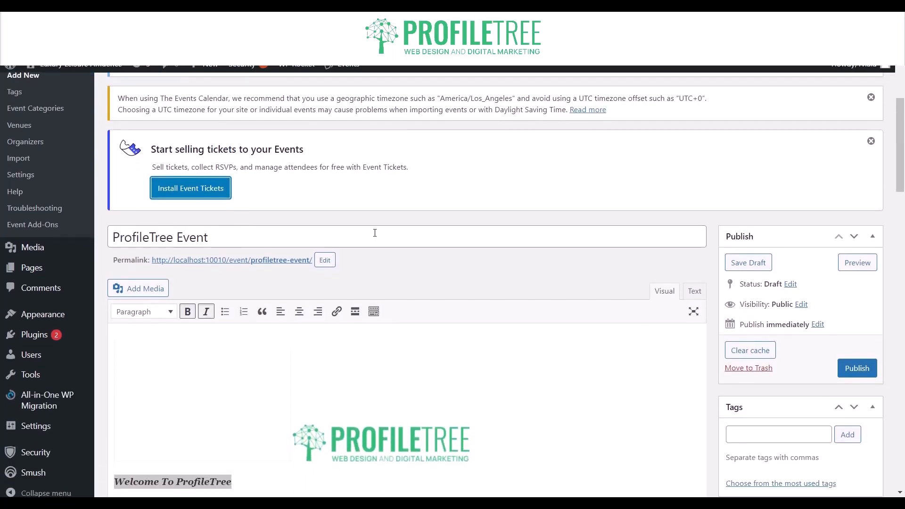
scroll(375, 234, "down", 8)
scroll(375, 236, "up", 3)
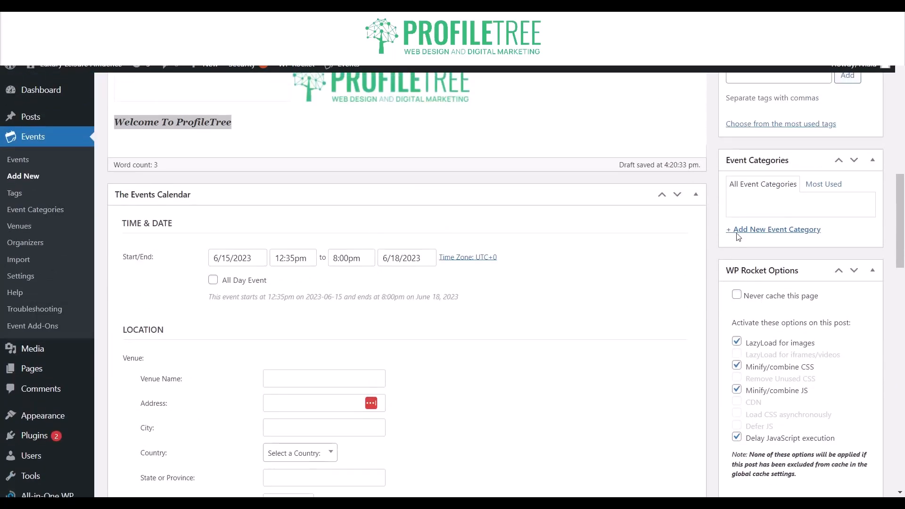
scroll(780, 202, "up", 5)
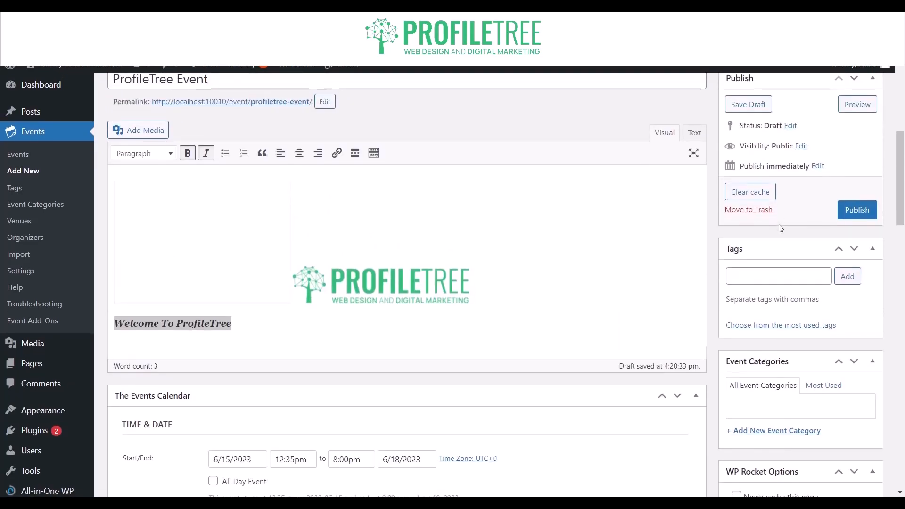
scroll(780, 228, "down", 8)
scroll(780, 228, "up", 8)
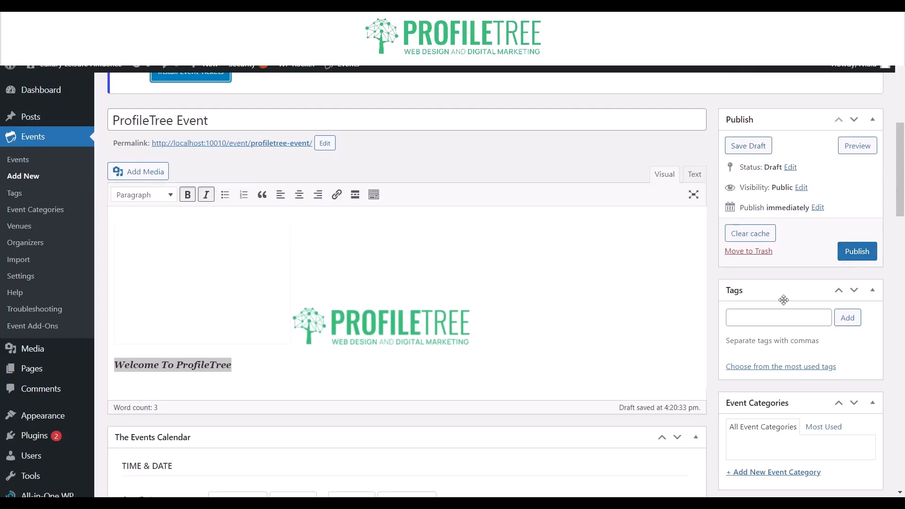
scroll(617, 267, "down", 8)
scroll(616, 267, "down", 8)
scroll(617, 267, "up", 15)
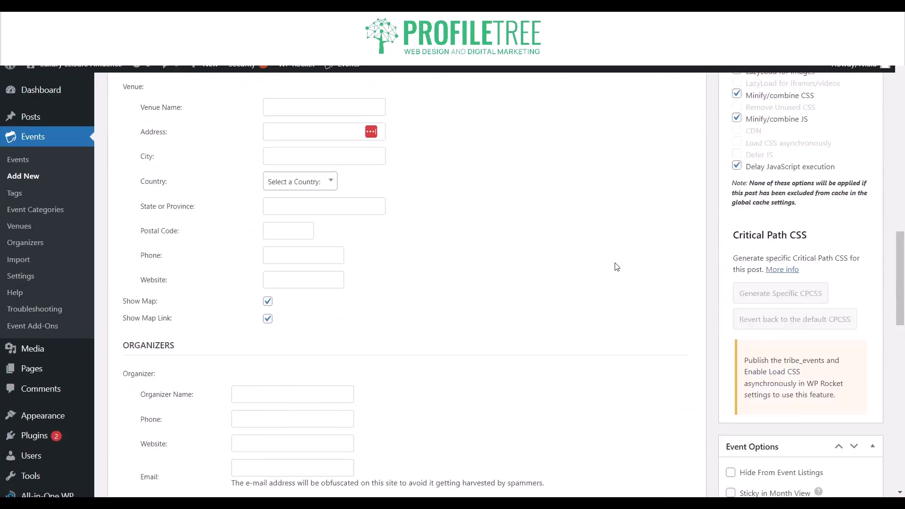
scroll(616, 267, "down", 5)
scroll(707, 236, "up", 2)
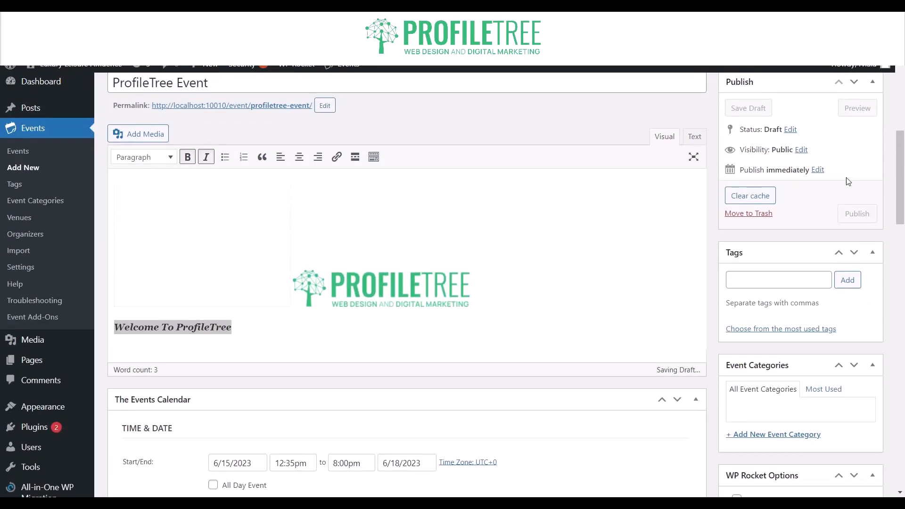
Publish the ProfileTree Event and view its public event page.
scroll(796, 151, "up", 3)
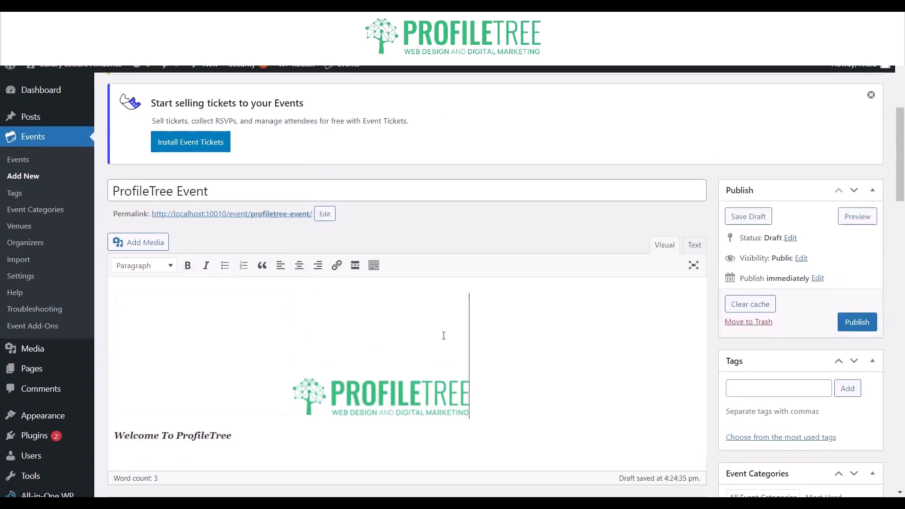
left_click(850, 323)
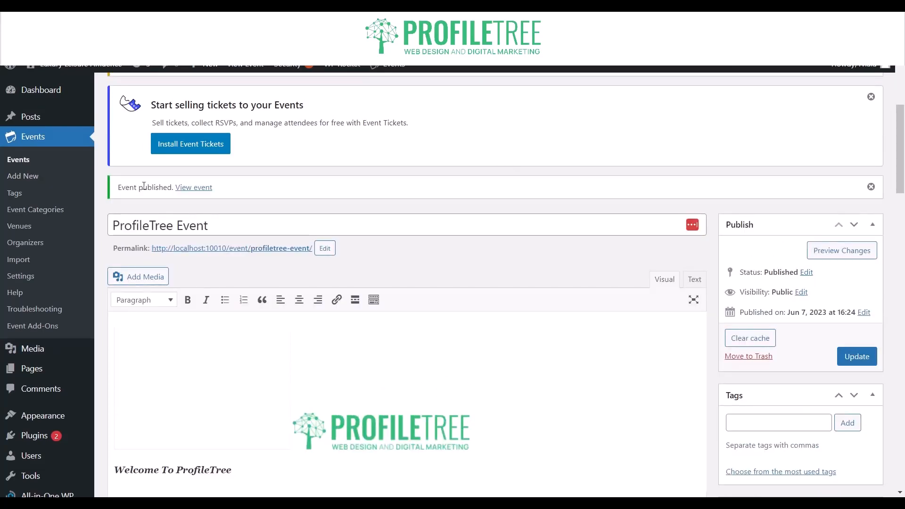
left_click(189, 190)
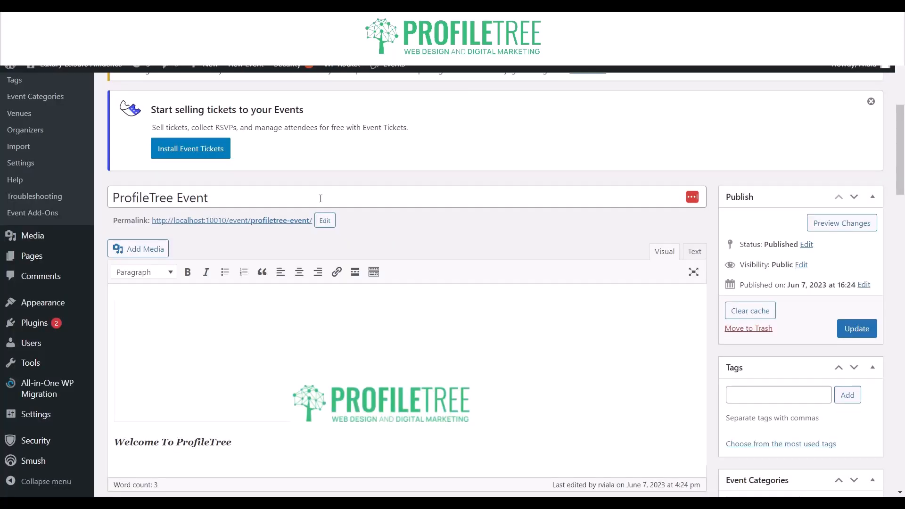
Look through the published event's edit form, from the title to the cost, excerpt, custom fields, discussion and comments sections.
scroll(320, 198, "up", 3)
scroll(320, 198, "down", 2)
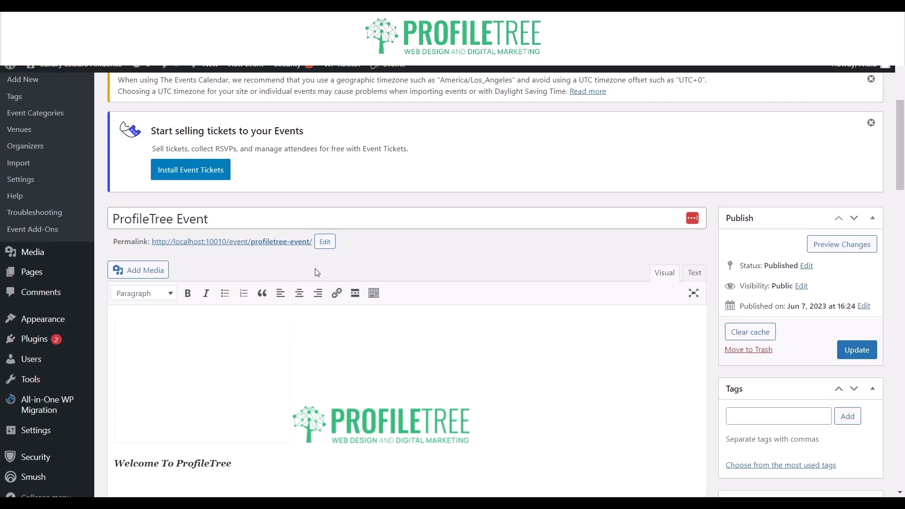
scroll(286, 261, "down", 1)
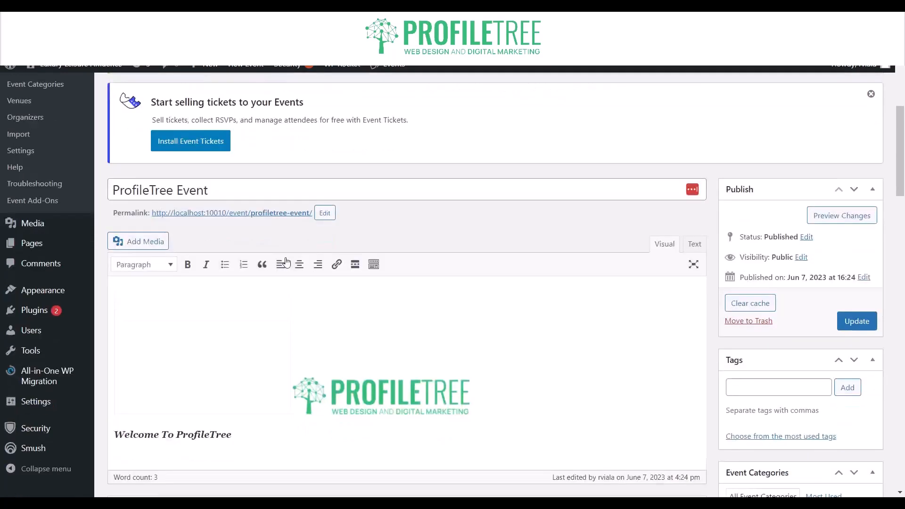
scroll(286, 262, "down", 20)
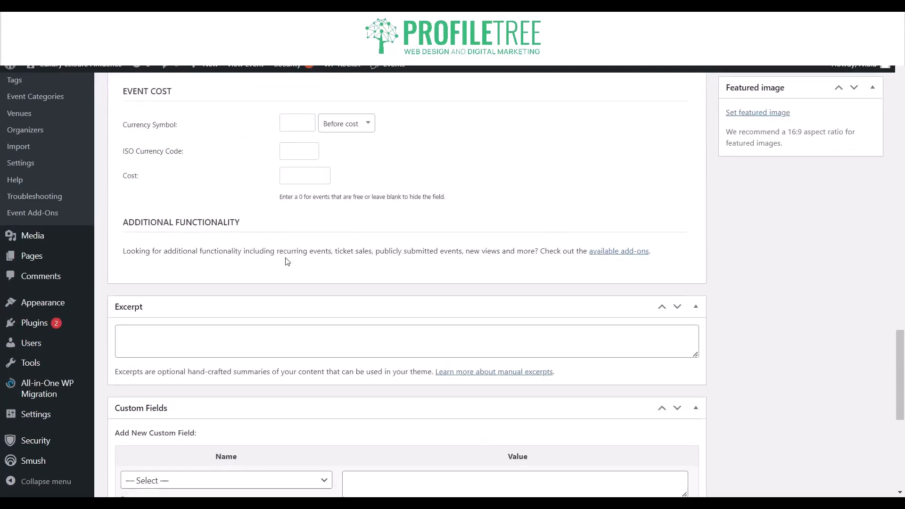
scroll(286, 259, "down", 5)
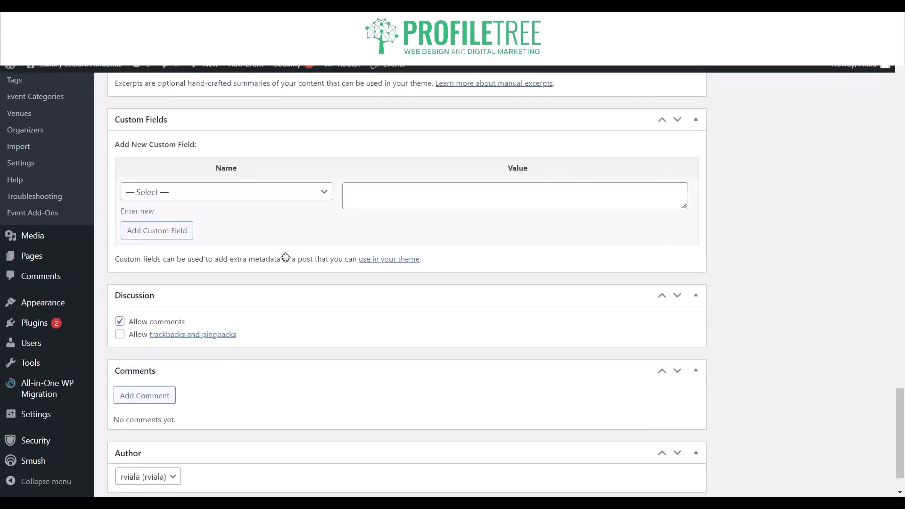
scroll(286, 259, "up", 10)
scroll(286, 258, "up", 2)
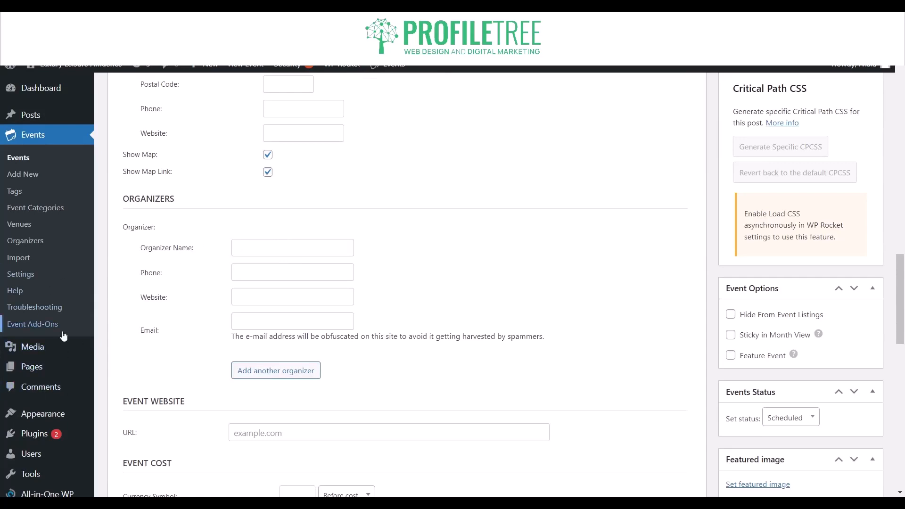
Search for calendar among the plugins available to add to the site and browse the resulting plugins.
mouse_move(55, 434)
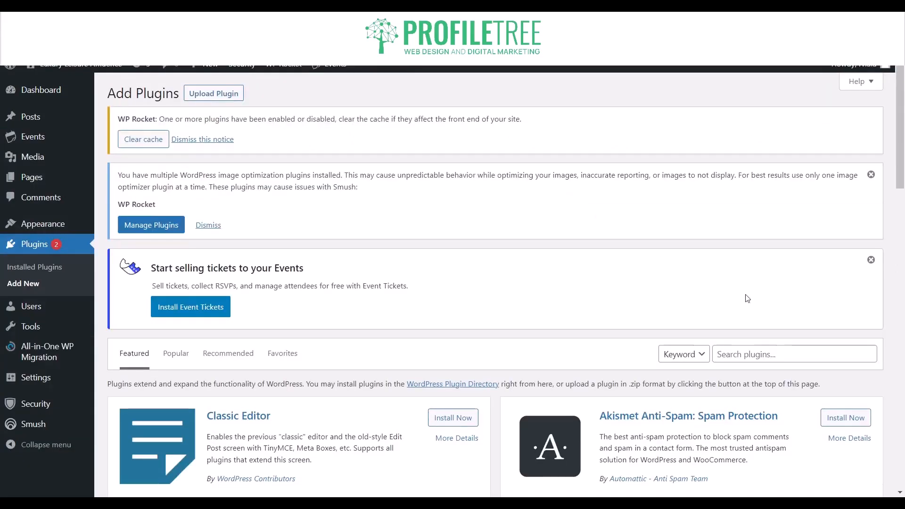
left_click(770, 354)
type("cal")
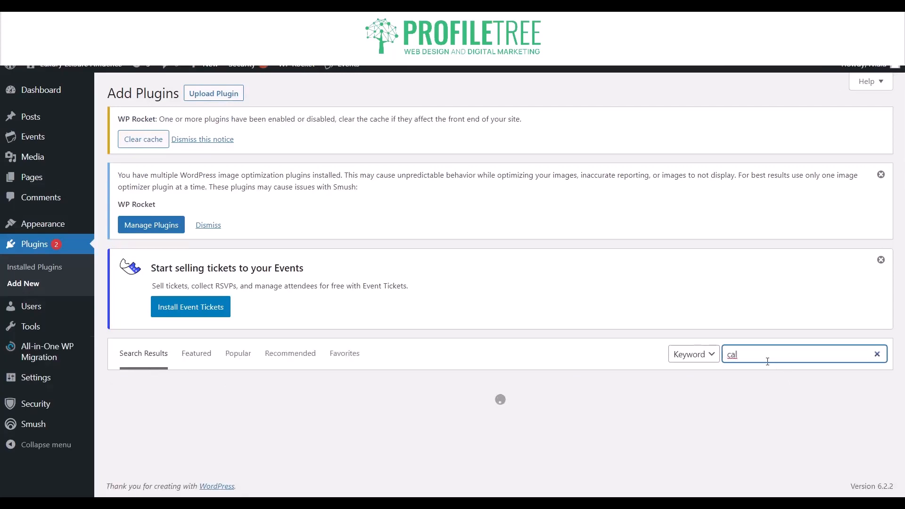
type("edar")
key("BackSpace")
key("BackSpace")
key("BackSpace")
key("BackSpace")
type("endat")
type("r")
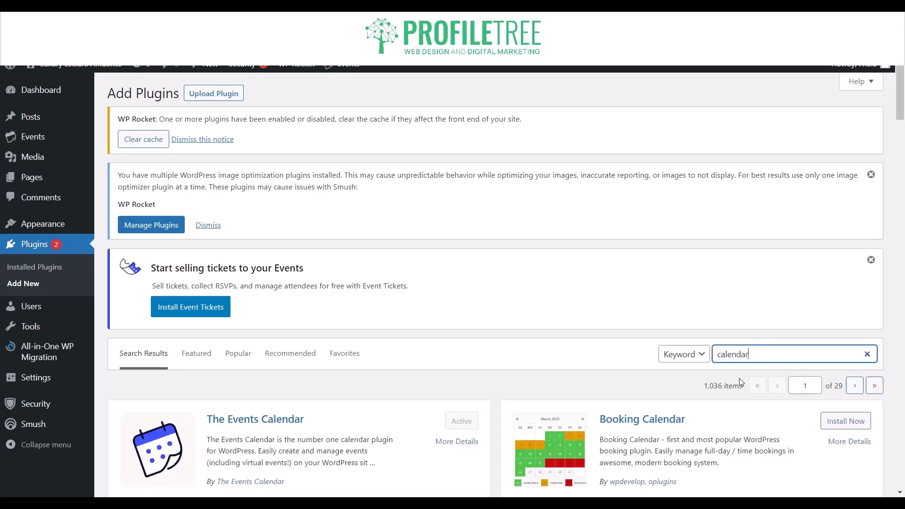
scroll(739, 379, "down", 10)
scroll(742, 382, "down", 1)
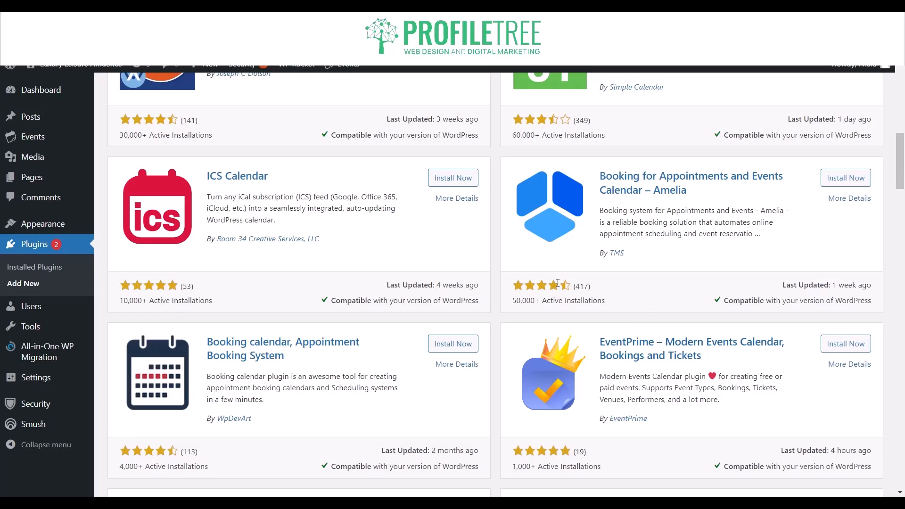
scroll(501, 267, "up", 5)
scroll(500, 268, "up", 5)
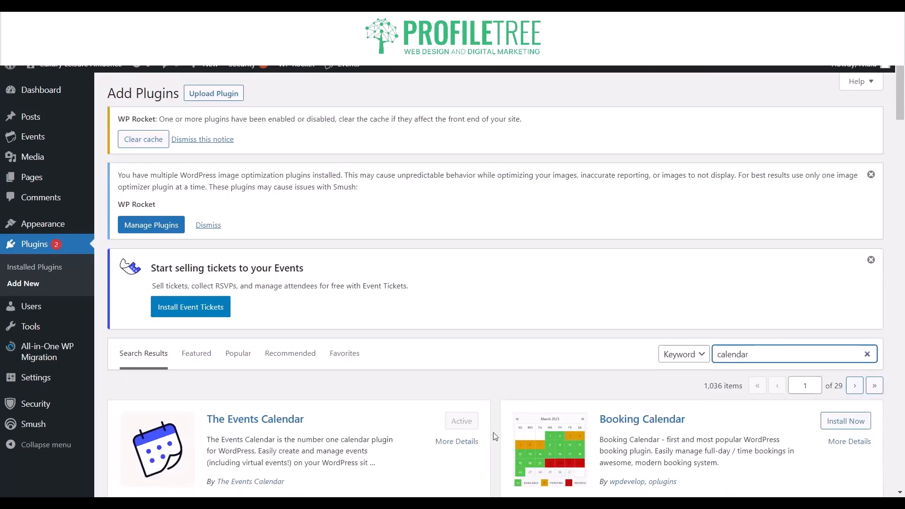